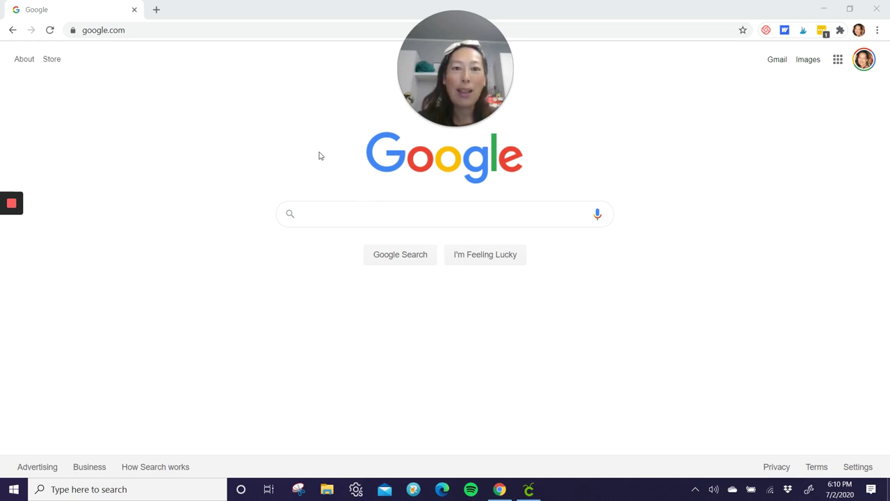
Load dafont.com in Google Chrome.
{"action": "left_click", "coordinate": [308, 30]}
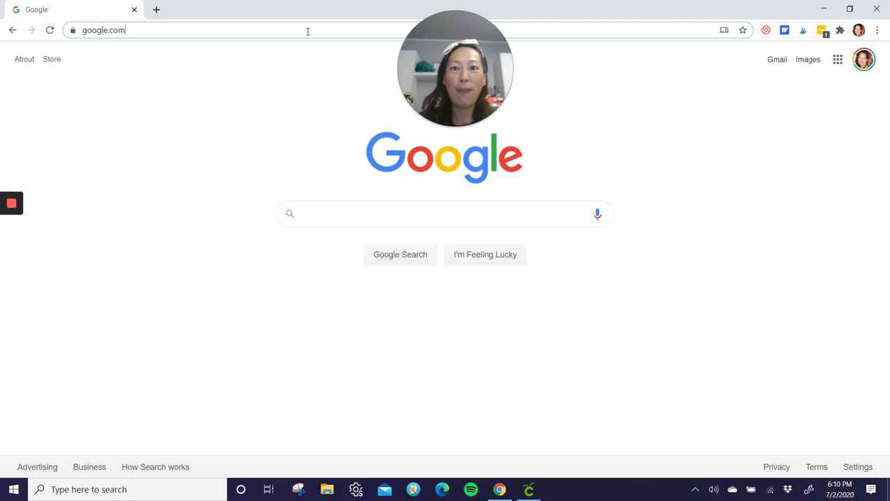
{"action": "type", "text": "dafont"}
{"action": "key", "text": "Return"}
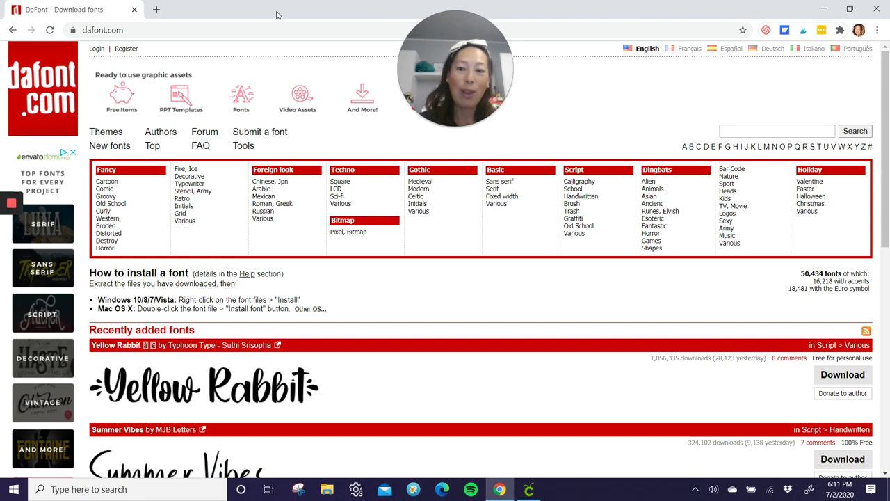
Download the Destacy script font as destacy.zip from DaFont's recently added fonts.
{"action": "scroll", "coordinate": [363, 262], "scroll_direction": "down", "scroll_amount": 1}
{"action": "scroll", "coordinate": [363, 262], "scroll_direction": "down", "scroll_amount": 4}
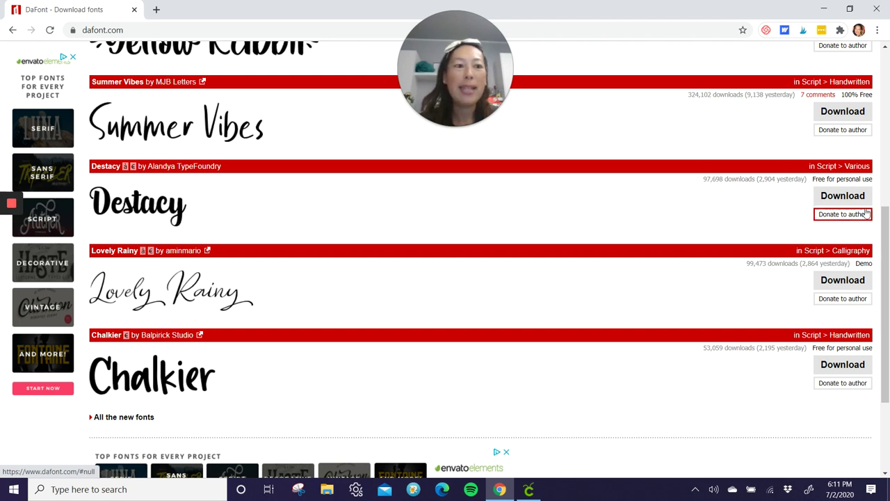
{"action": "left_click", "coordinate": [842, 196]}
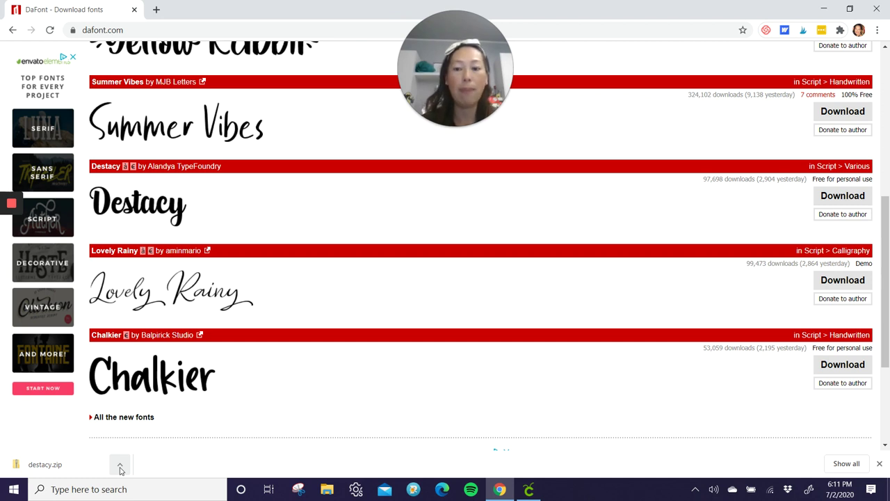
Open destacy.zip from its download folder and install the Destacy font.
{"action": "left_click", "coordinate": [119, 464]}
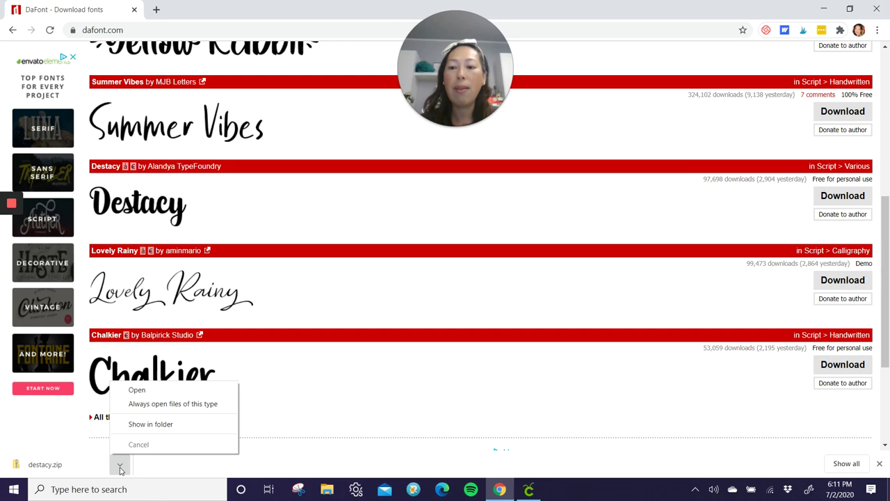
{"action": "left_click", "coordinate": [176, 426]}
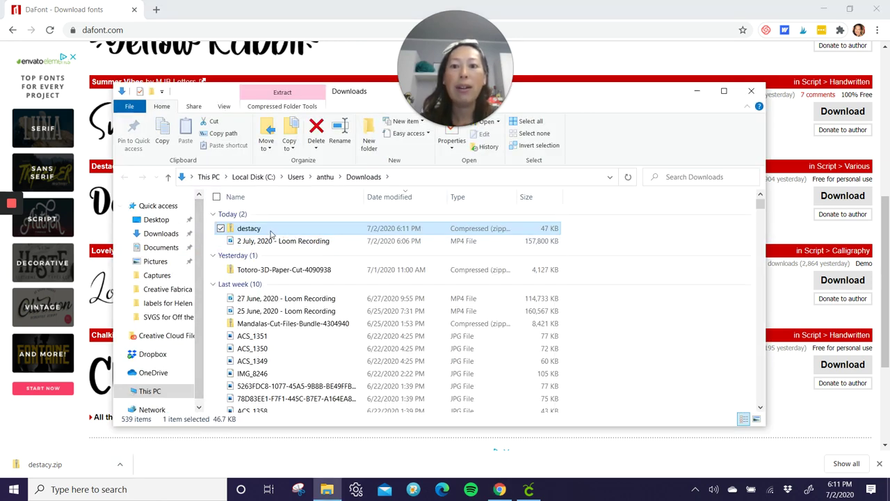
{"action": "double_click", "coordinate": [271, 231]}
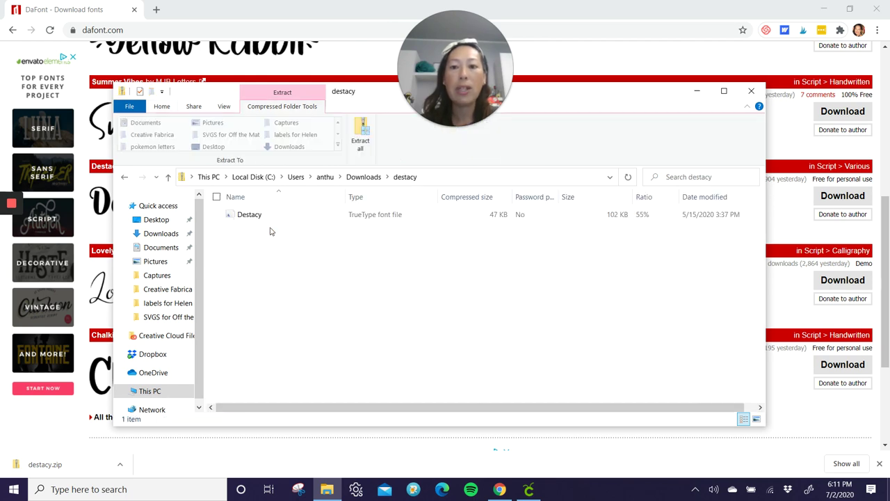
{"action": "left_click", "coordinate": [254, 220]}
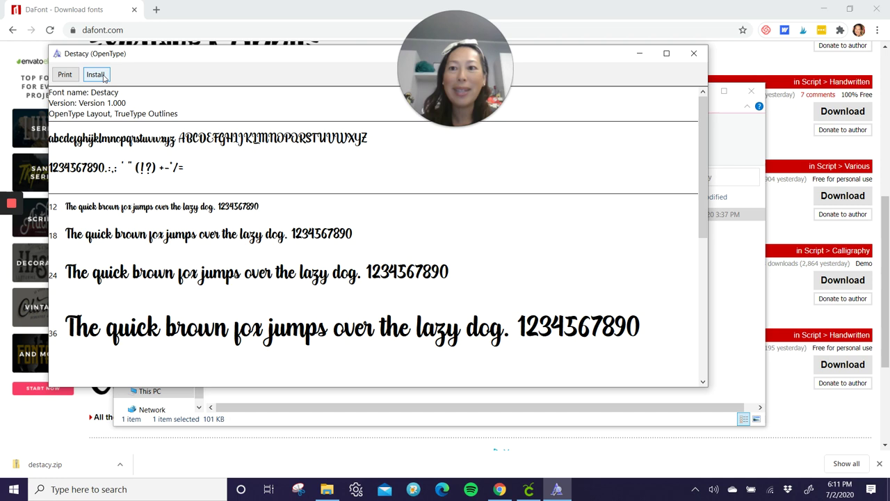
{"action": "left_click", "coordinate": [107, 78]}
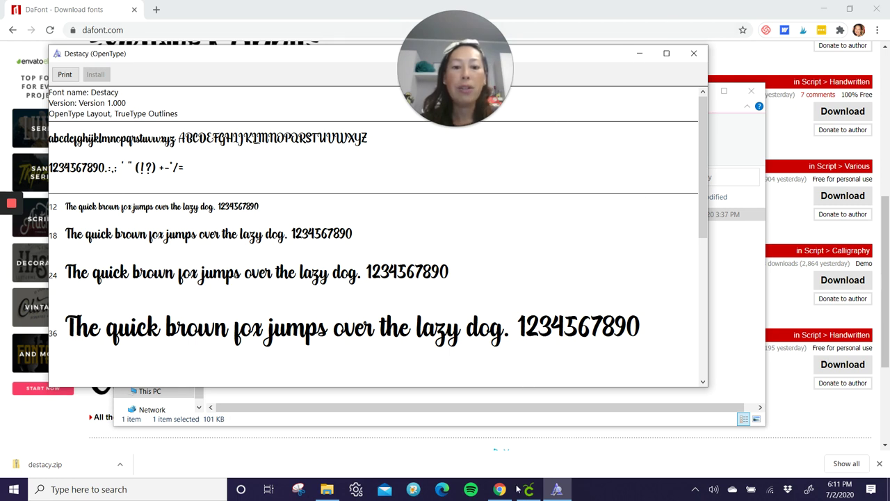
Quit Cricut Design Space.
{"action": "mouse_move", "coordinate": [529, 491]}
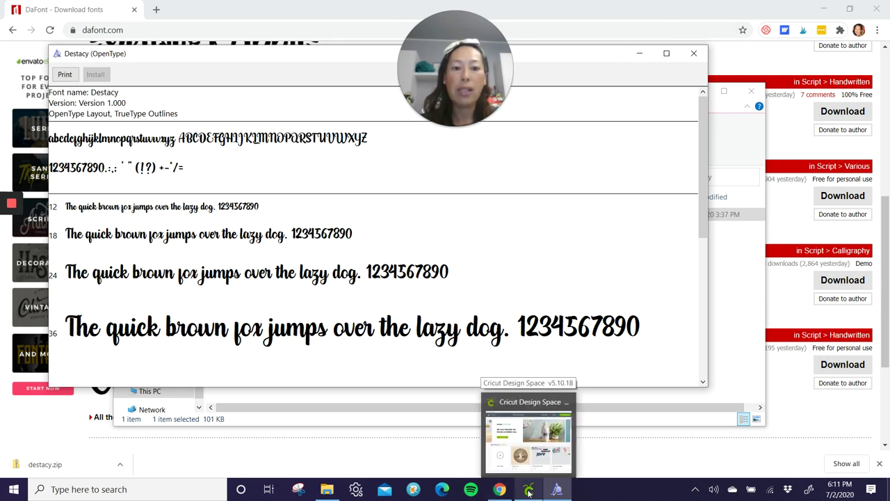
{"action": "left_click", "coordinate": [528, 435]}
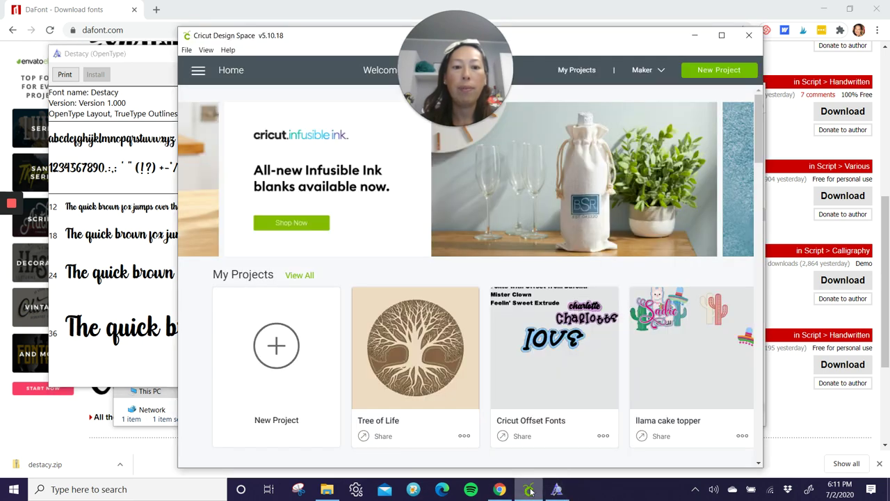
{"action": "left_click", "coordinate": [748, 35]}
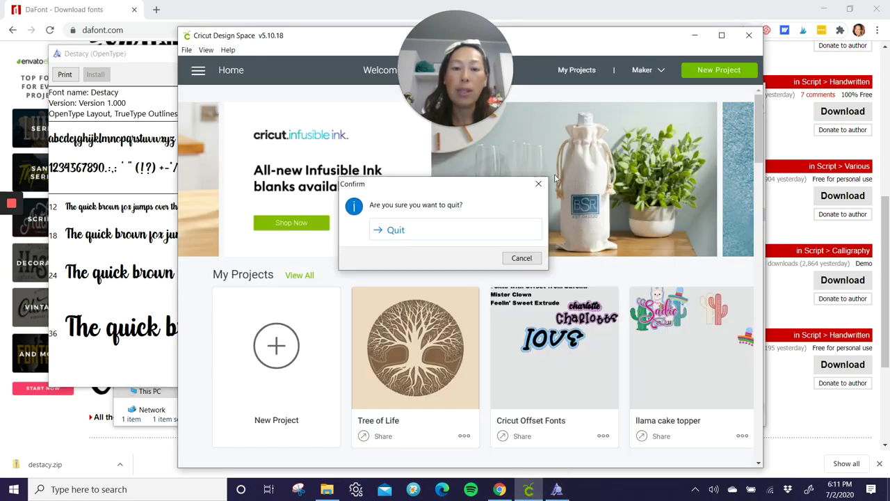
{"action": "left_click", "coordinate": [400, 233]}
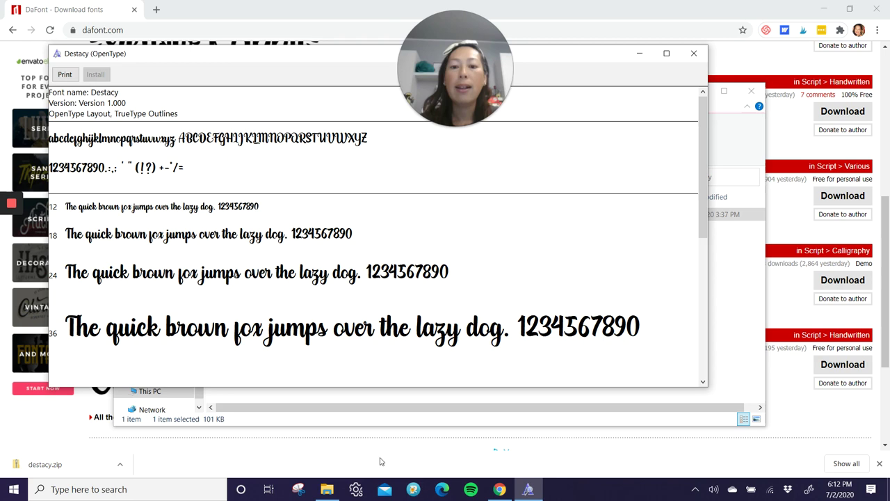
Relaunch the Design Space desktop app from design.cricut.com in a new Chrome tab.
{"action": "left_click", "coordinate": [380, 459]}
{"action": "left_click", "coordinate": [156, 10]}
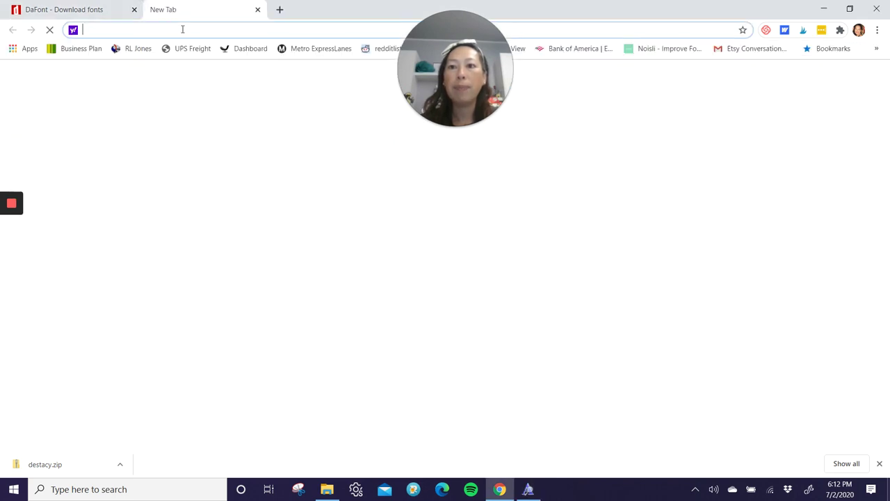
{"action": "type", "text": "design.cricut.com"}
{"action": "key", "text": "Return"}
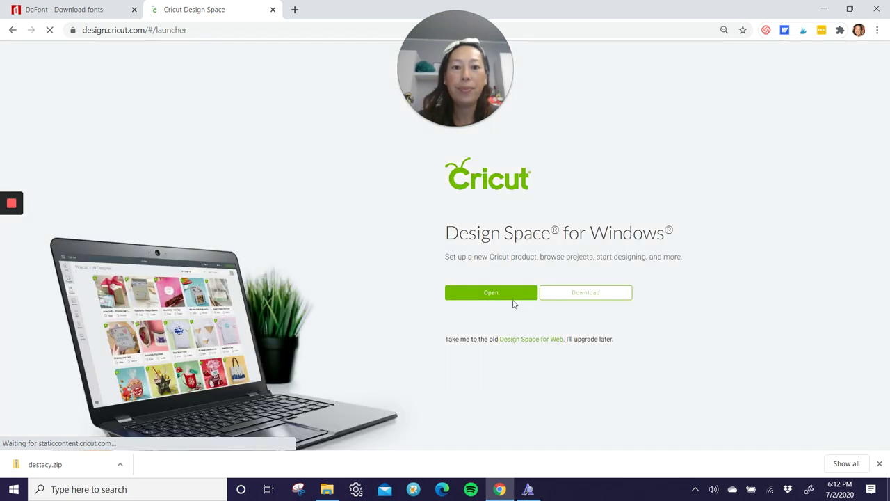
{"action": "left_click", "coordinate": [508, 297]}
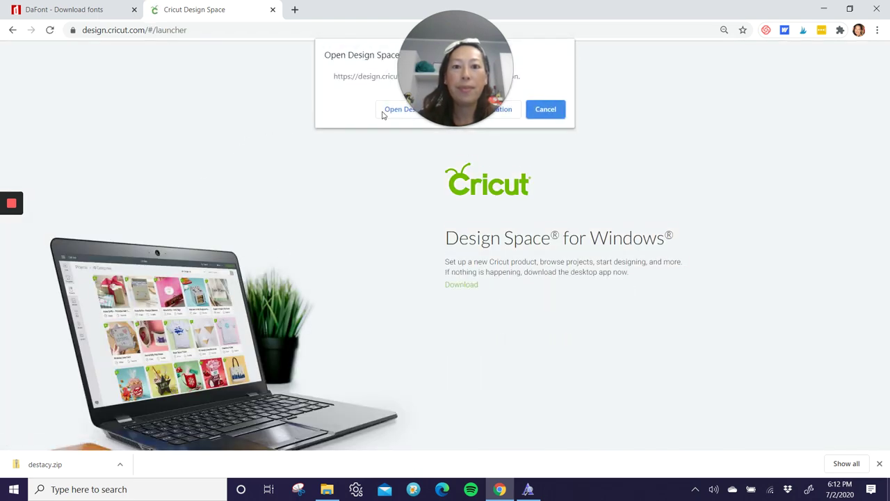
{"action": "left_click", "coordinate": [387, 114]}
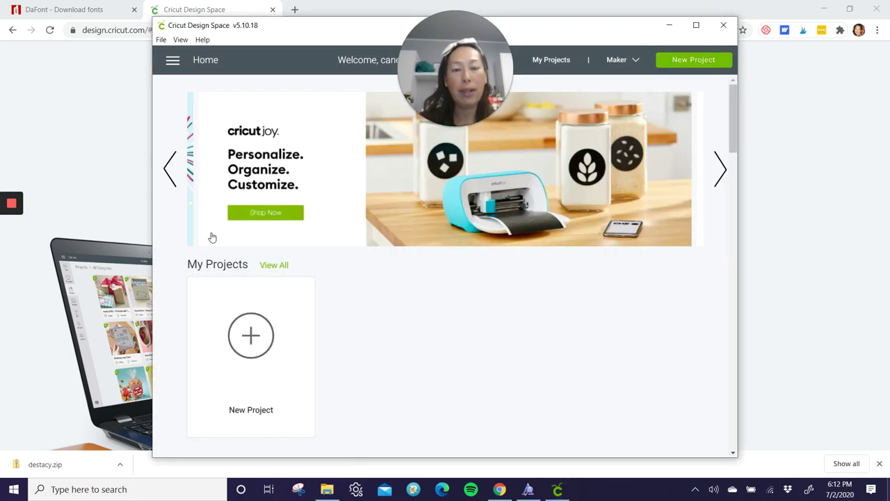
Start a new project and add a text box set to the Destacy font.
{"action": "left_click", "coordinate": [251, 335]}
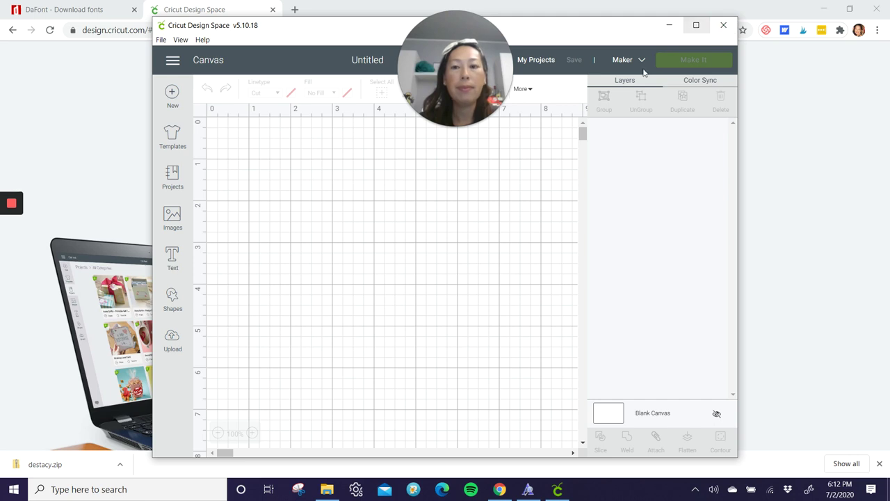
{"action": "left_click", "coordinate": [173, 259]}
{"action": "left_click", "coordinate": [266, 120]}
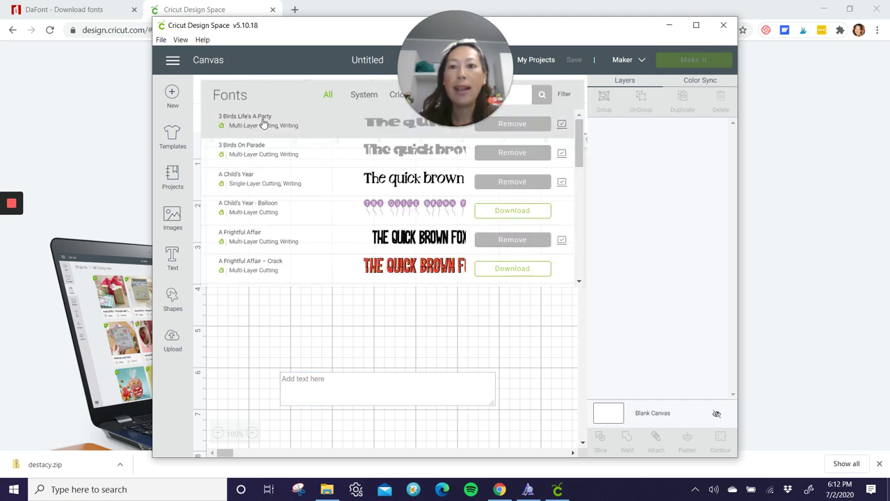
{"action": "left_click_drag", "start_coordinate": [492, 50], "coordinate": [638, 47]}
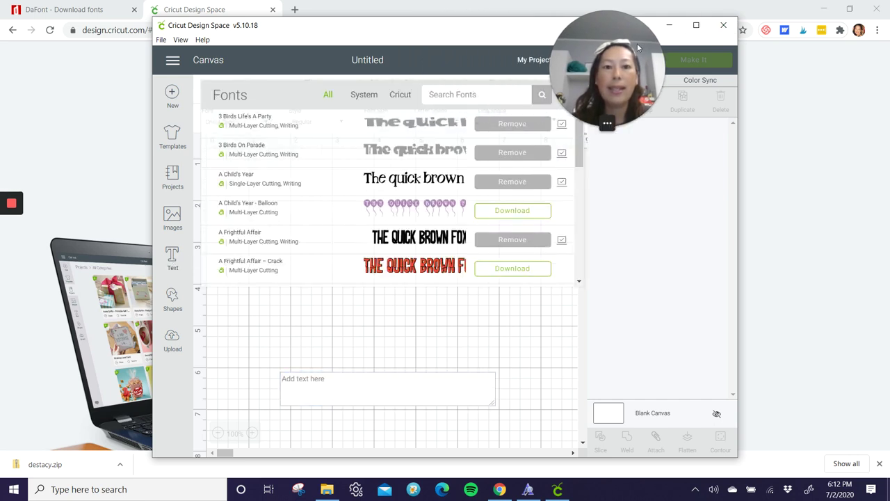
{"action": "left_click", "coordinate": [454, 94]}
{"action": "type", "text": "des"}
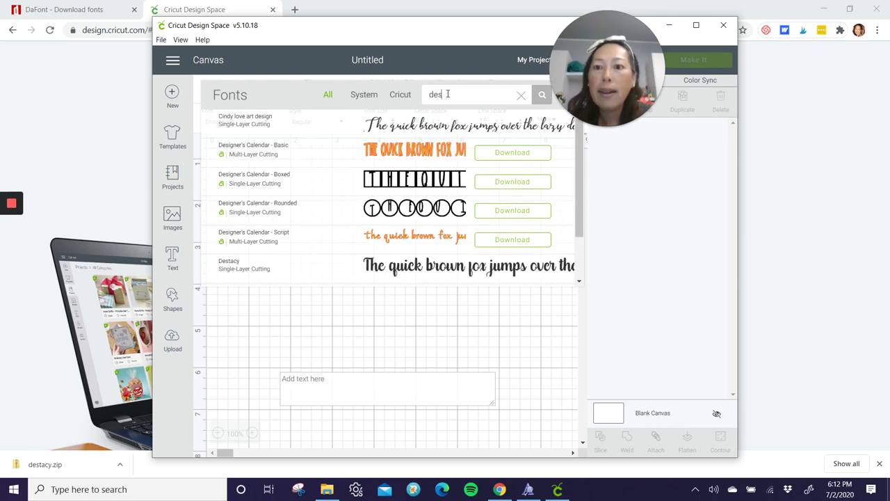
{"action": "left_click", "coordinate": [420, 267]}
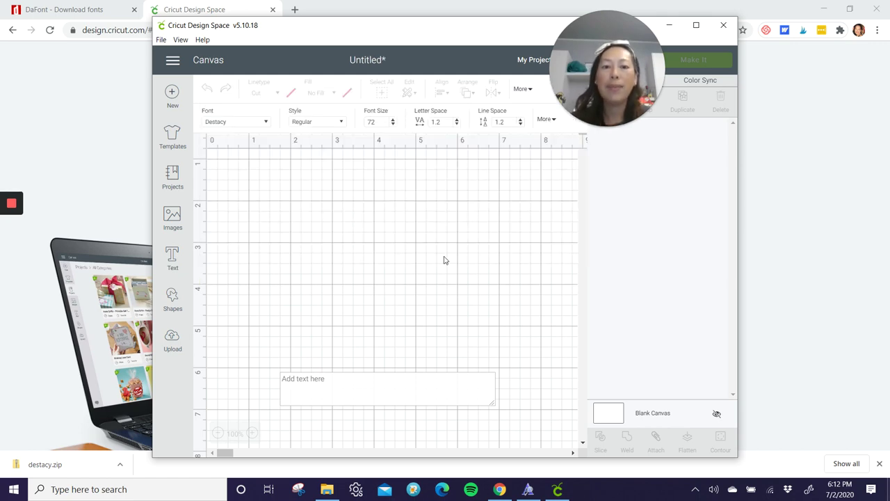
Type 'Charlotte', move it higher on the canvas and enlarge it to about 9.4 inches wide.
{"action": "left_click", "coordinate": [696, 25]}
{"action": "left_click", "coordinate": [242, 398]}
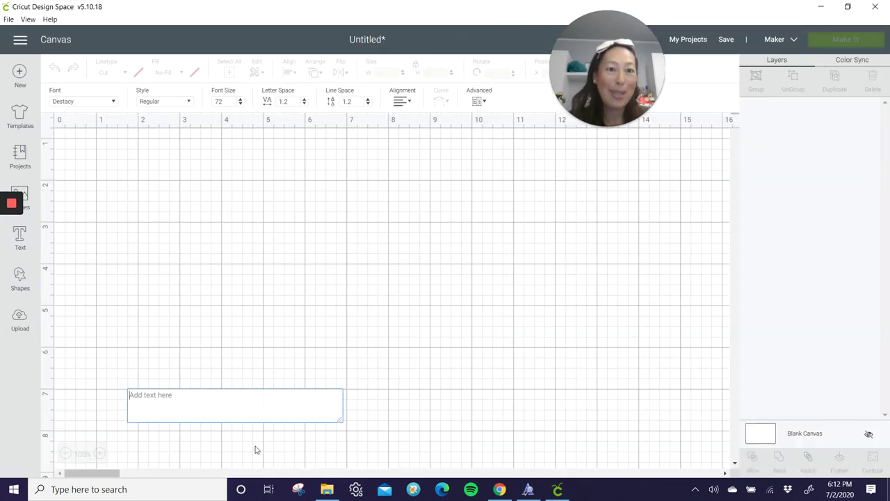
{"action": "type", "text": "Charlotte"}
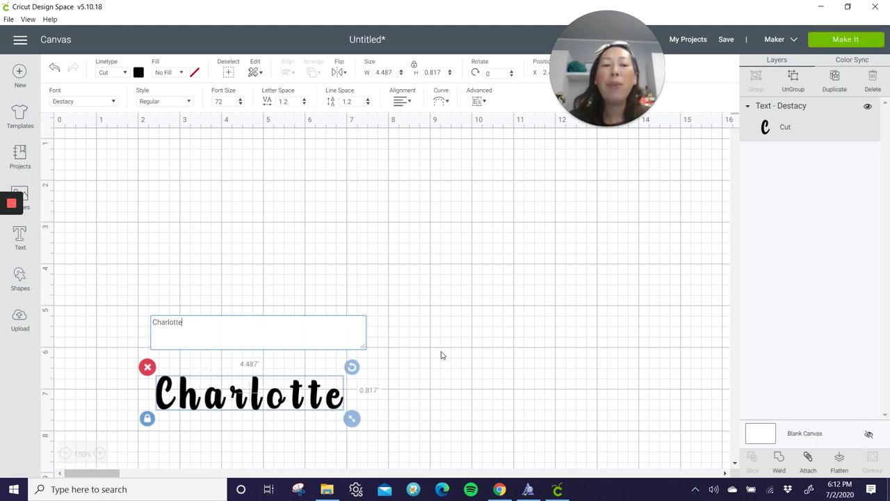
{"action": "left_click", "coordinate": [180, 402]}
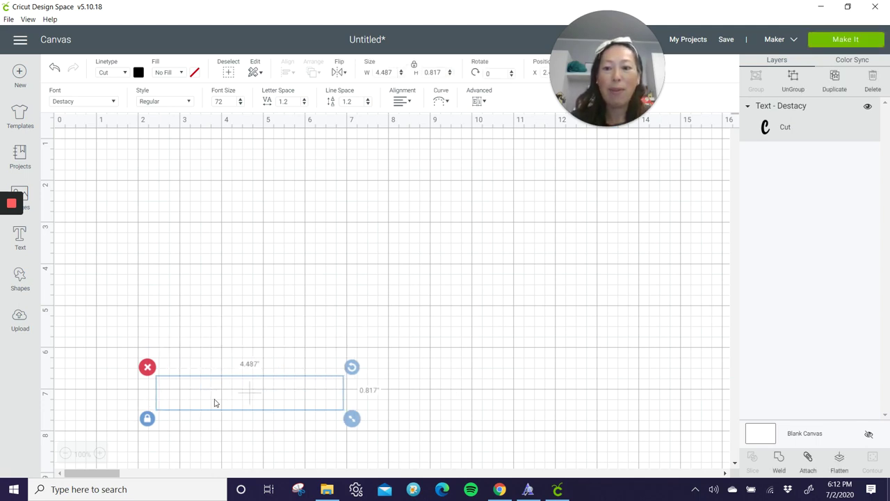
{"action": "left_click_drag", "start_coordinate": [215, 401], "coordinate": [271, 215]}
{"action": "left_click_drag", "start_coordinate": [407, 233], "coordinate": [616, 345]}
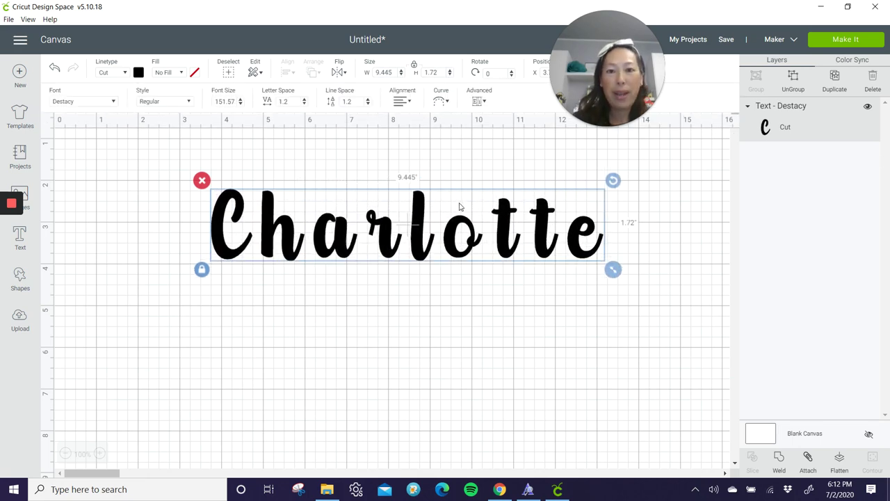
Ungroup Charlotte, then undo it to keep one text layer and select it.
{"action": "left_click", "coordinate": [793, 82]}
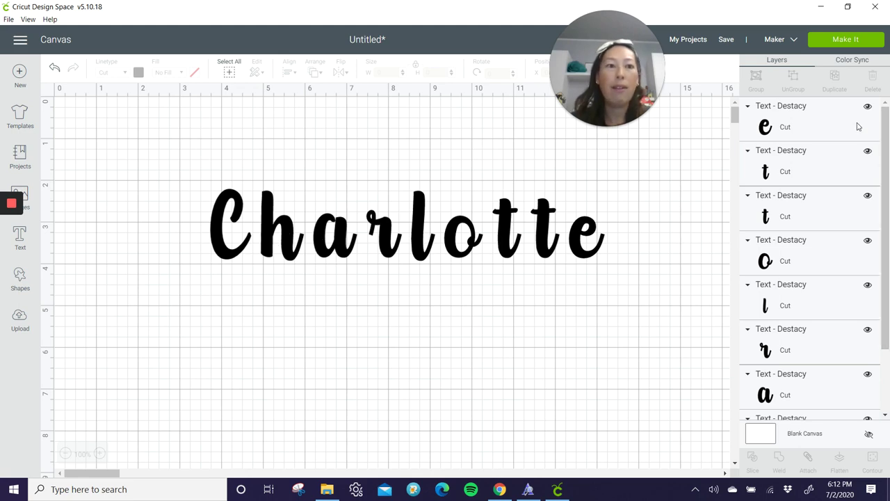
{"action": "left_click", "coordinate": [55, 69]}
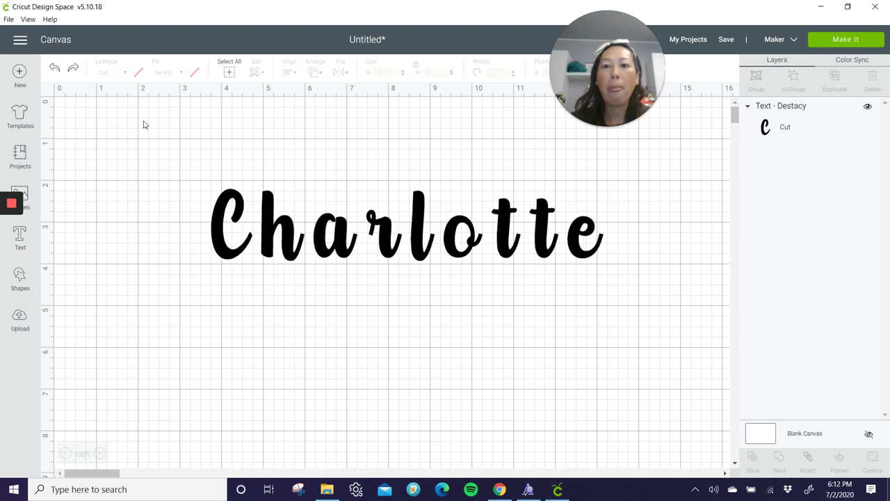
{"action": "left_click", "coordinate": [512, 240]}
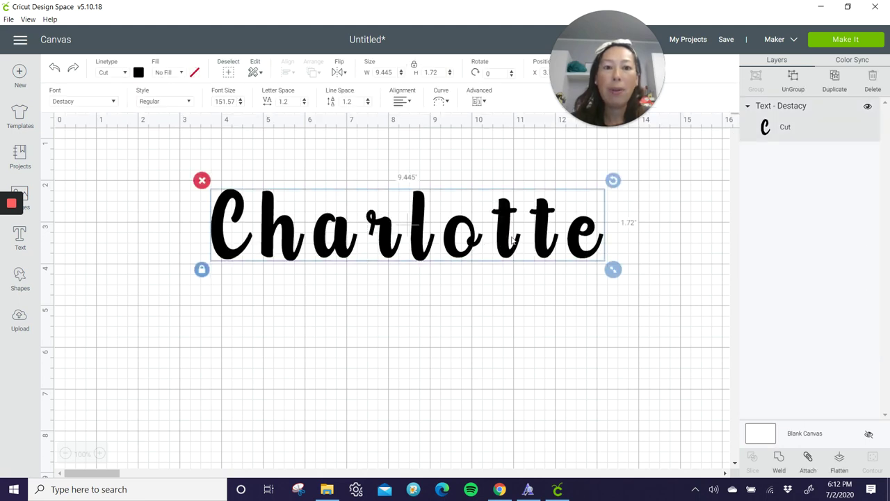
Lower Charlotte's letter spacing step by step from 1.2 to -0.2.
{"action": "left_click", "coordinate": [304, 104]}
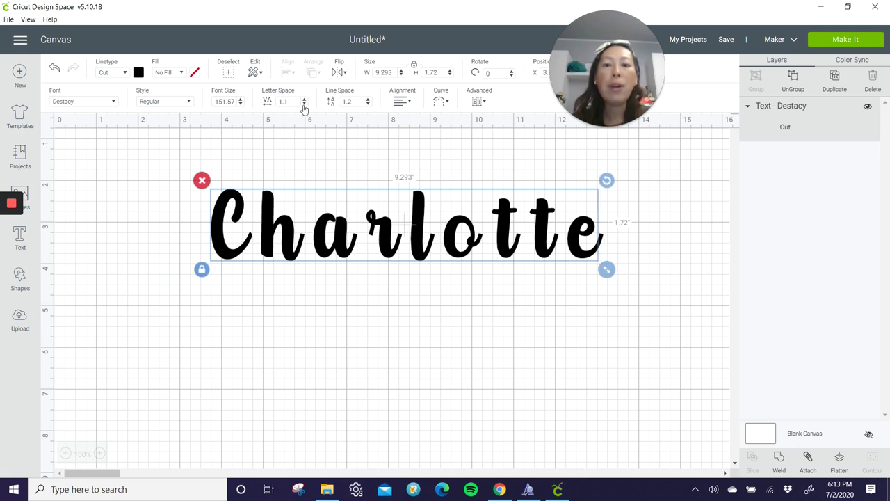
{"action": "left_click", "coordinate": [304, 103]}
{"action": "left_click", "coordinate": [303, 103]}
{"action": "left_click", "coordinate": [304, 103]}
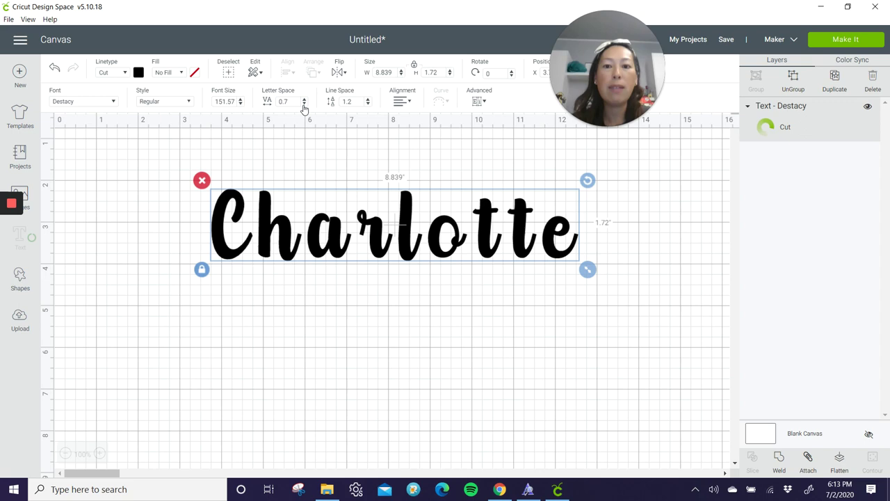
{"action": "left_click", "coordinate": [304, 104]}
{"action": "left_click", "coordinate": [304, 104]}
{"action": "left_click", "coordinate": [304, 103]}
{"action": "left_click", "coordinate": [304, 103]}
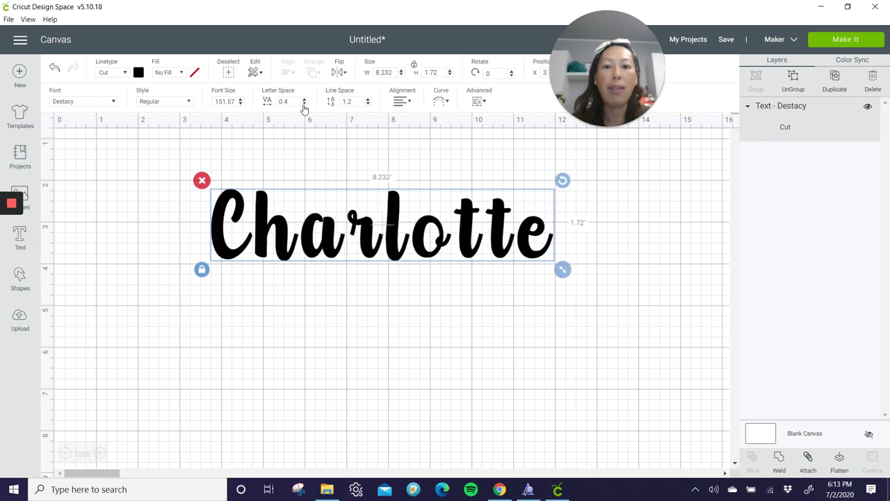
{"action": "left_click", "coordinate": [304, 104]}
{"action": "left_click", "coordinate": [304, 103]}
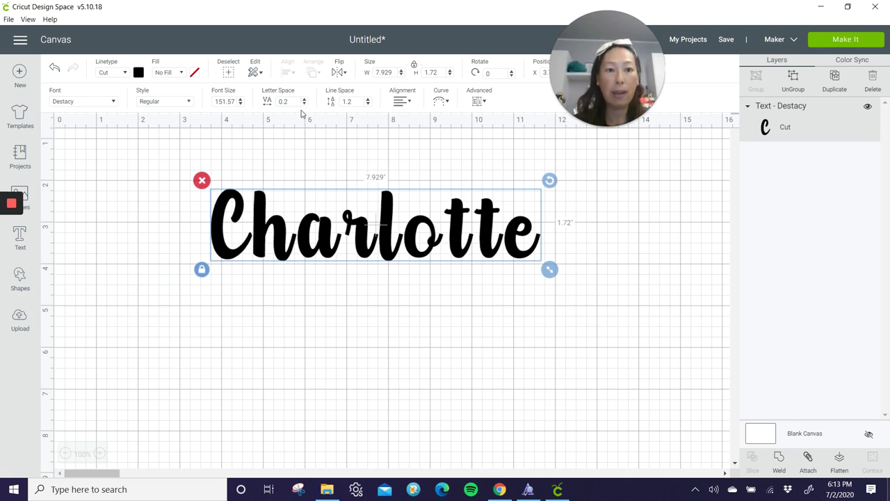
{"action": "left_click_drag", "start_coordinate": [634, 39], "coordinate": [459, 39]}
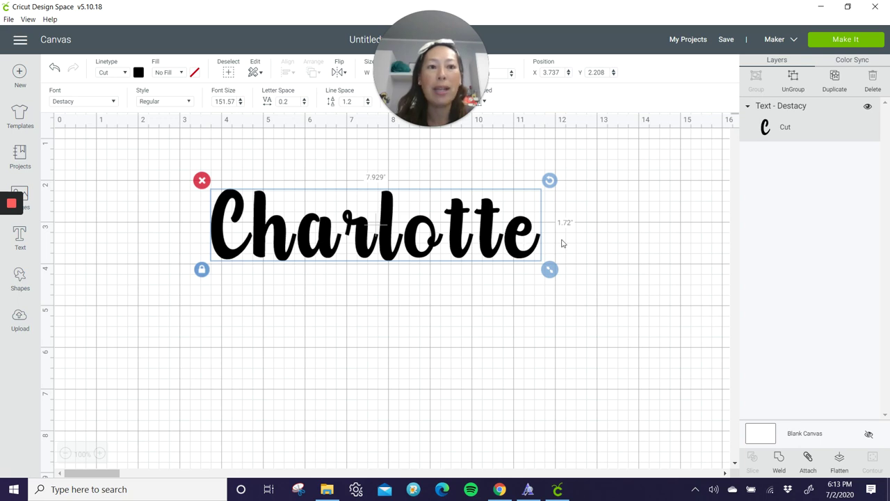
{"action": "left_click", "coordinate": [303, 104]}
{"action": "left_click", "coordinate": [304, 104]}
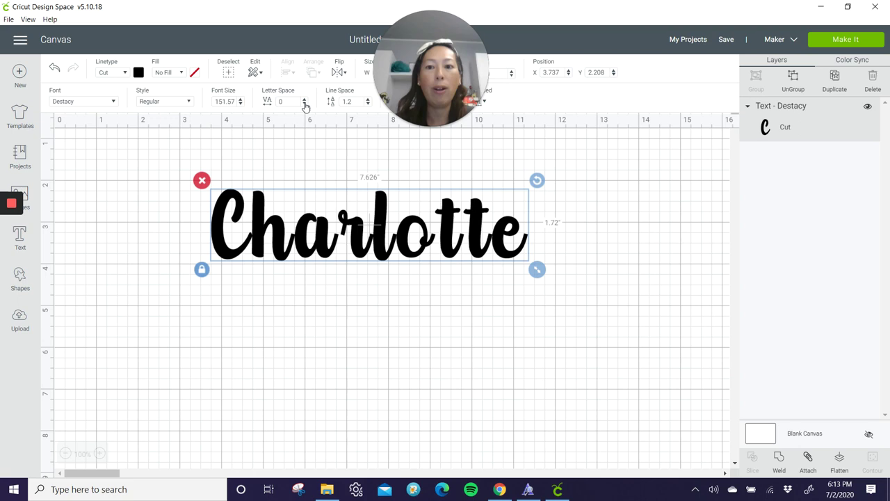
{"action": "left_click", "coordinate": [304, 104]}
{"action": "left_click", "coordinate": [304, 103]}
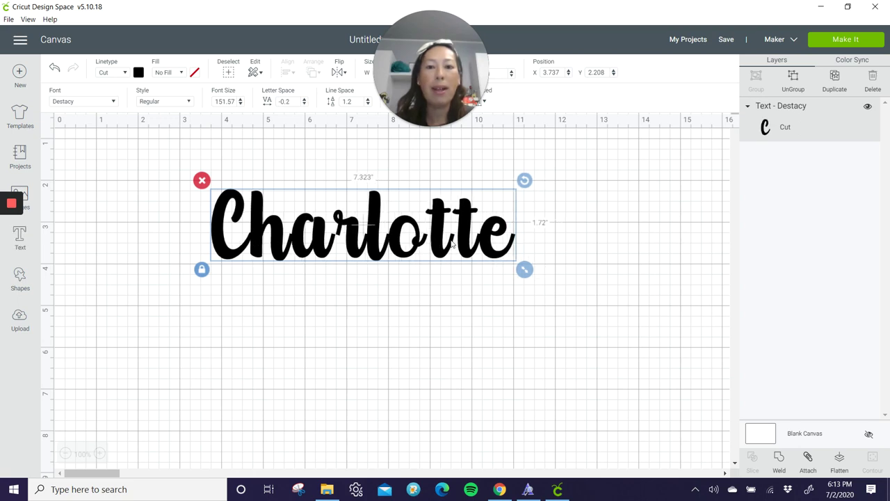
Ungroup Charlotte into letter layers and nudge the a and r into place.
{"action": "left_click", "coordinate": [793, 78]}
{"action": "left_click", "coordinate": [297, 233]}
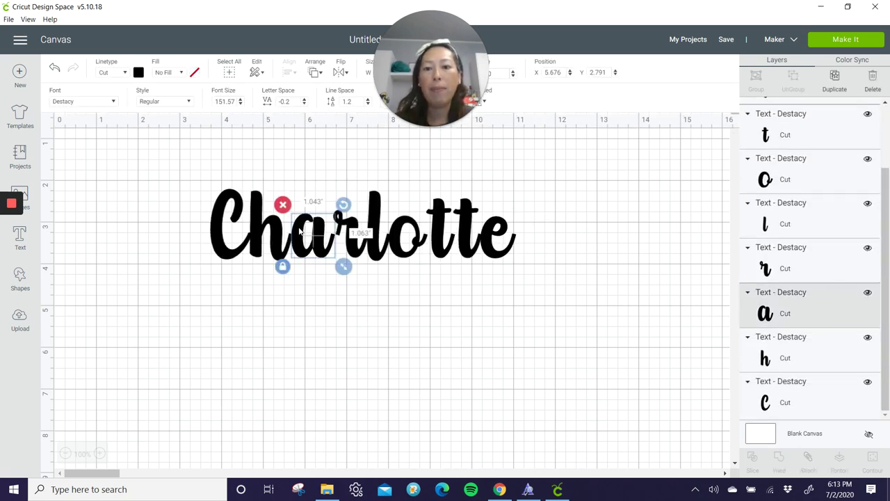
{"action": "left_click_drag", "start_coordinate": [297, 233], "coordinate": [301, 233]}
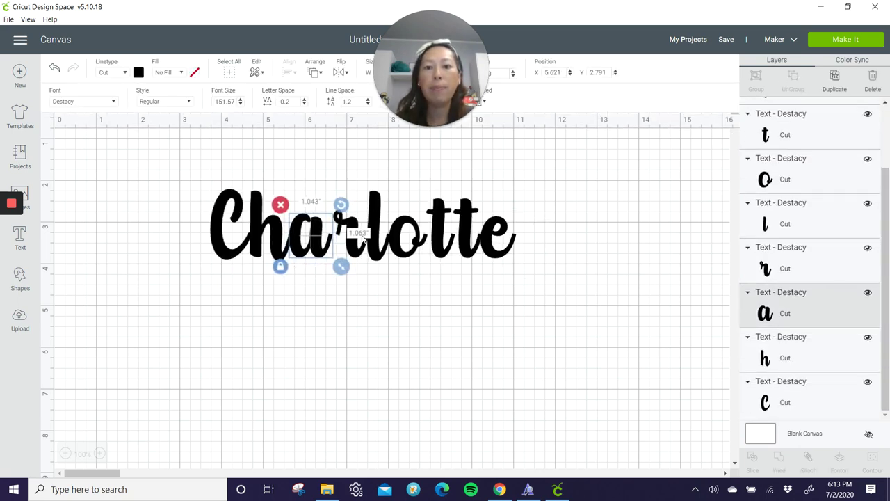
{"action": "left_click", "coordinate": [361, 247]}
{"action": "left_click_drag", "start_coordinate": [361, 249], "coordinate": [354, 251]}
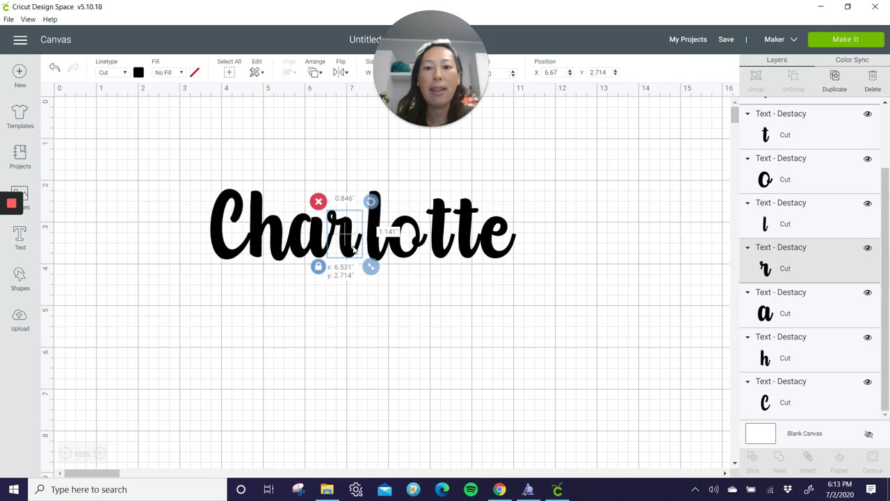
{"action": "left_click_drag", "start_coordinate": [355, 251], "coordinate": [352, 249]}
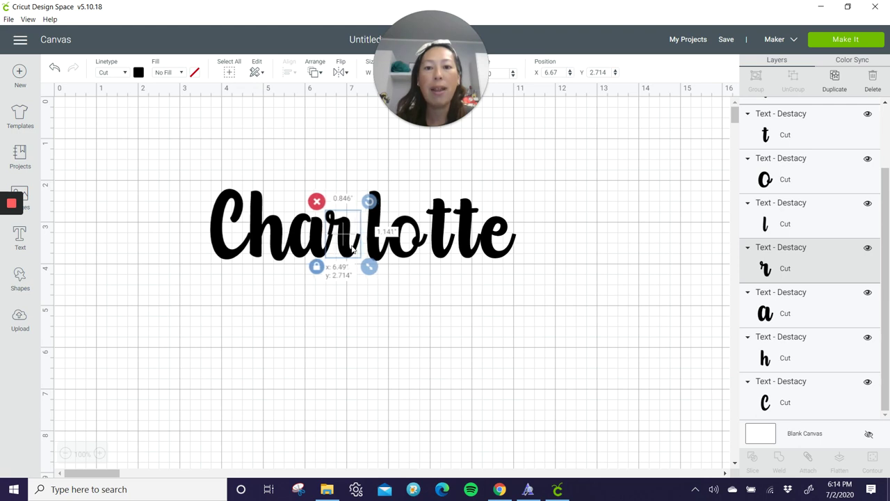
{"action": "left_click_drag", "start_coordinate": [352, 248], "coordinate": [355, 251]}
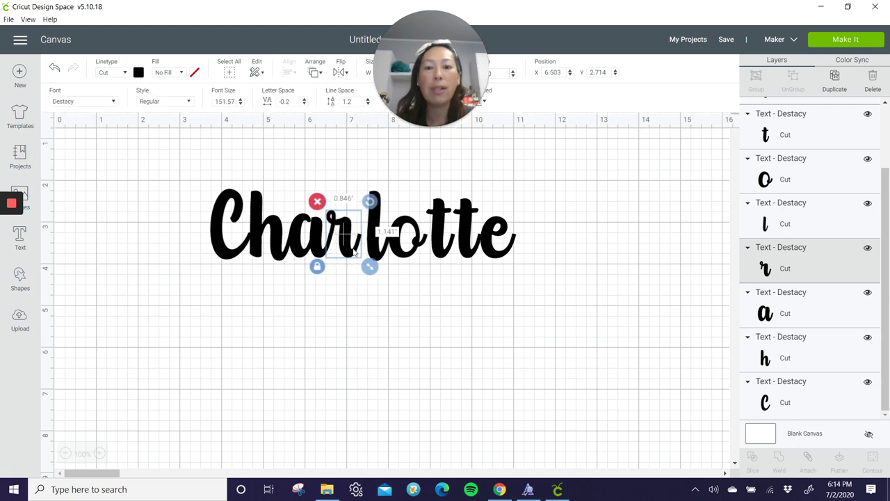
{"action": "left_click", "coordinate": [394, 285]}
Select the l and o, then move the first t left against the o.
{"action": "left_click", "coordinate": [379, 248]}
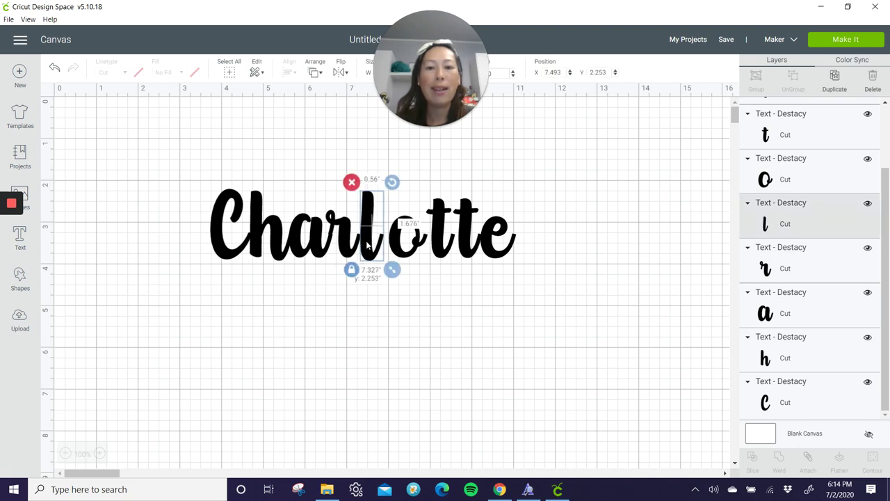
{"action": "left_click", "coordinate": [407, 243]}
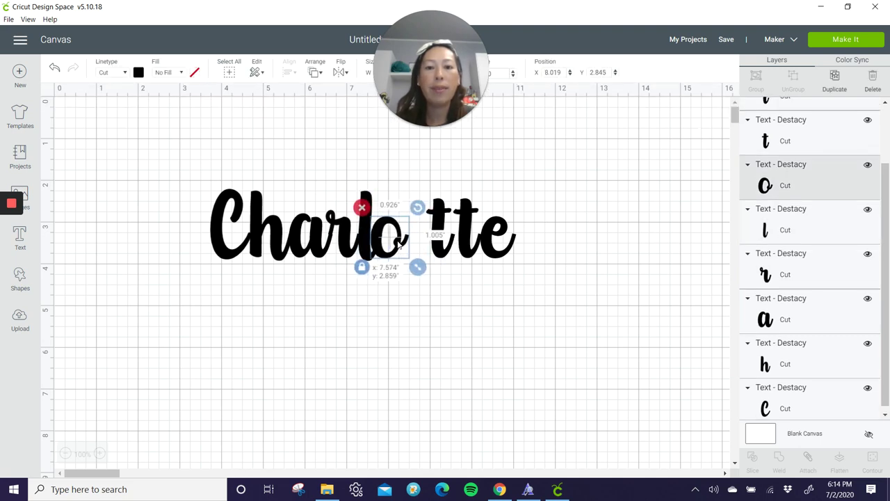
{"action": "double_click", "coordinate": [407, 242]}
{"action": "left_click", "coordinate": [439, 255]}
{"action": "mouse_move", "coordinate": [439, 254]}
{"action": "left_mouse_down"}
{"action": "mouse_move", "coordinate": [420, 255]}
{"action": "mouse_move", "coordinate": [452, 251]}
{"action": "mouse_move", "coordinate": [435, 250]}
{"action": "left_mouse_up"}
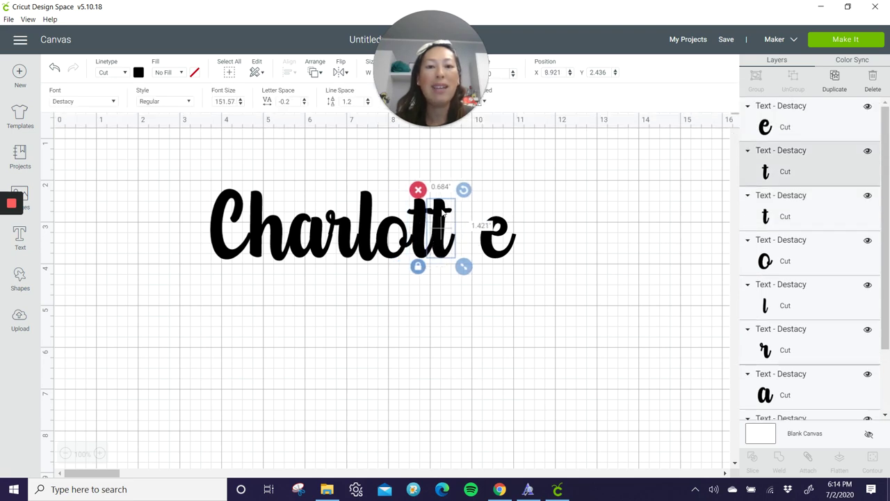
Move the final e beside the t, select all letters and weld them.
{"action": "left_click", "coordinate": [486, 243]}
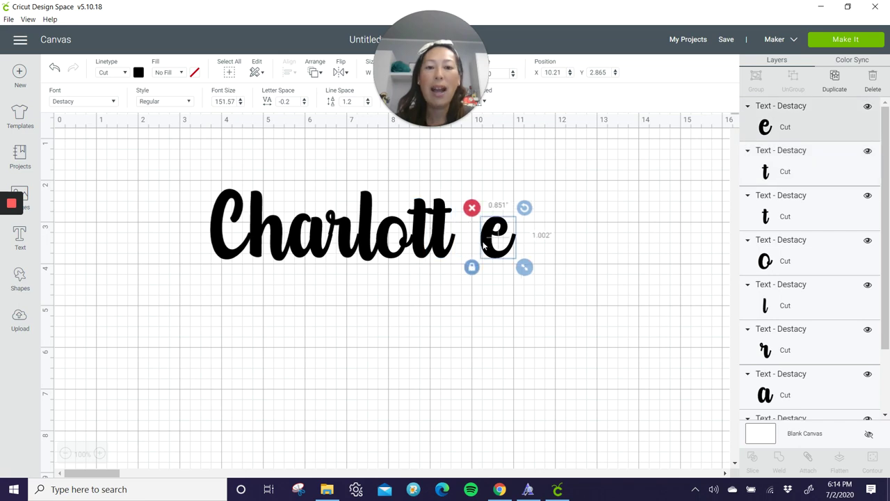
{"action": "left_click_drag", "start_coordinate": [485, 239], "coordinate": [454, 240]}
{"action": "left_click", "coordinate": [283, 294]}
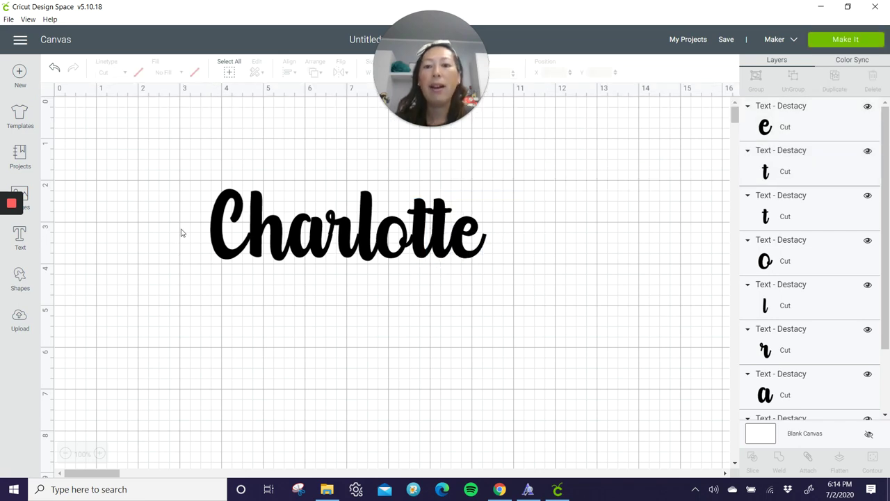
{"action": "left_click_drag", "start_coordinate": [178, 225], "coordinate": [526, 279]}
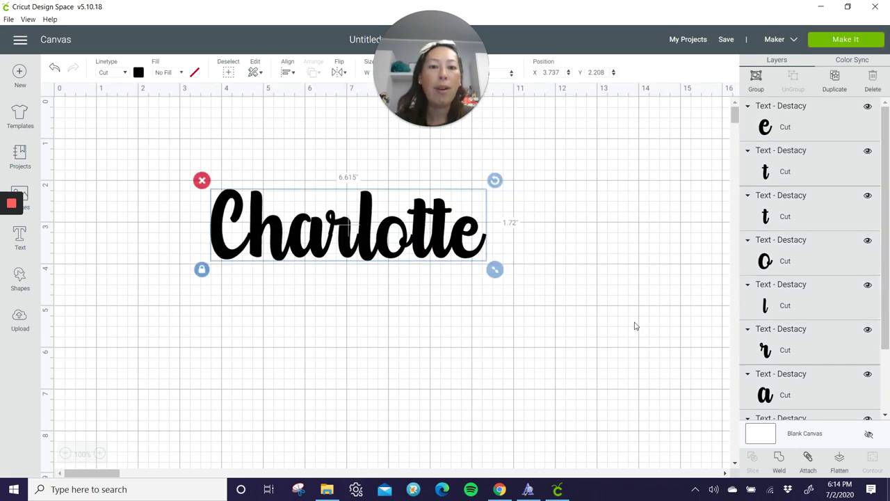
{"action": "left_click", "coordinate": [778, 459]}
{"action": "left_click", "coordinate": [543, 341]}
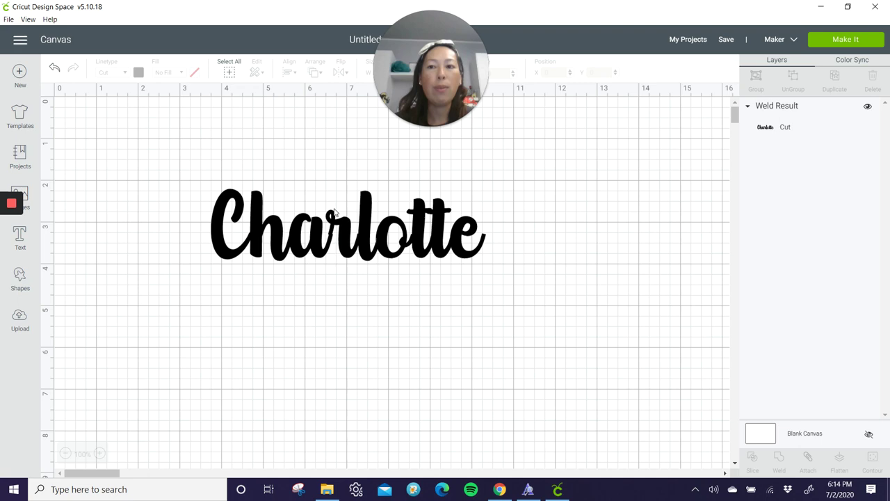
Undo the weld, reselect all letters, shift them up-left and weld again.
{"action": "left_click", "coordinate": [56, 73]}
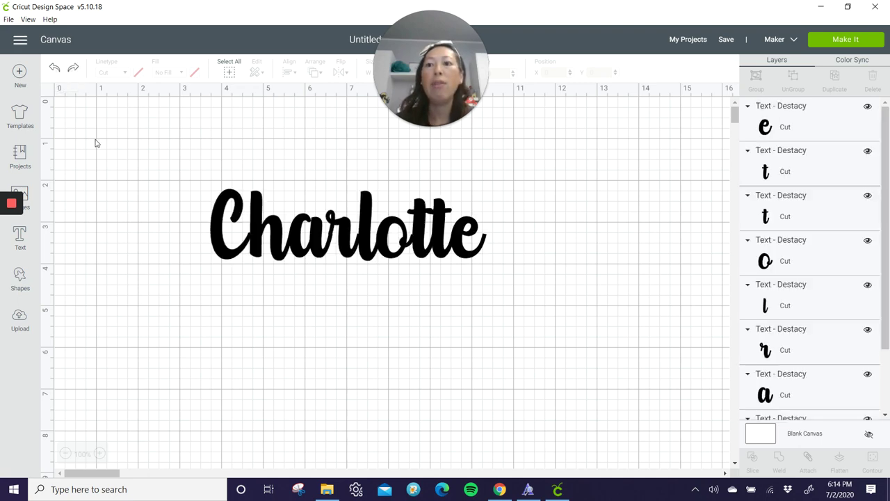
{"action": "left_click_drag", "start_coordinate": [139, 211], "coordinate": [740, 331]}
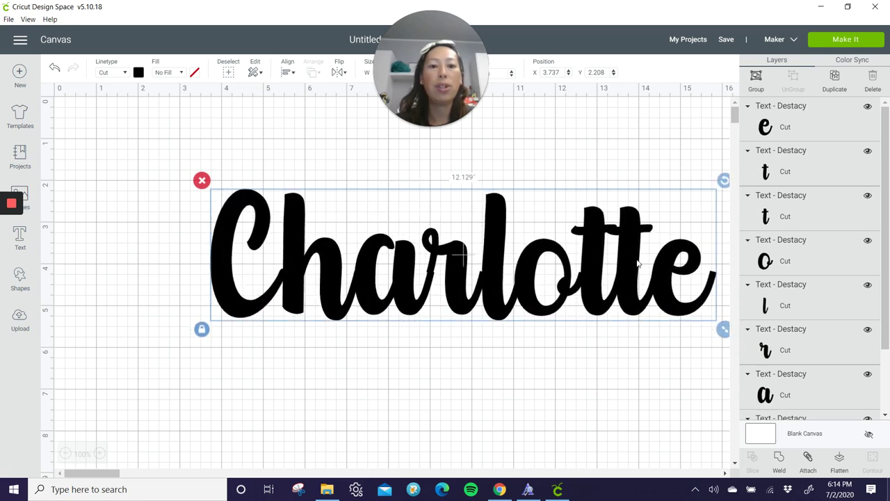
{"action": "left_click_drag", "start_coordinate": [638, 262], "coordinate": [537, 249]}
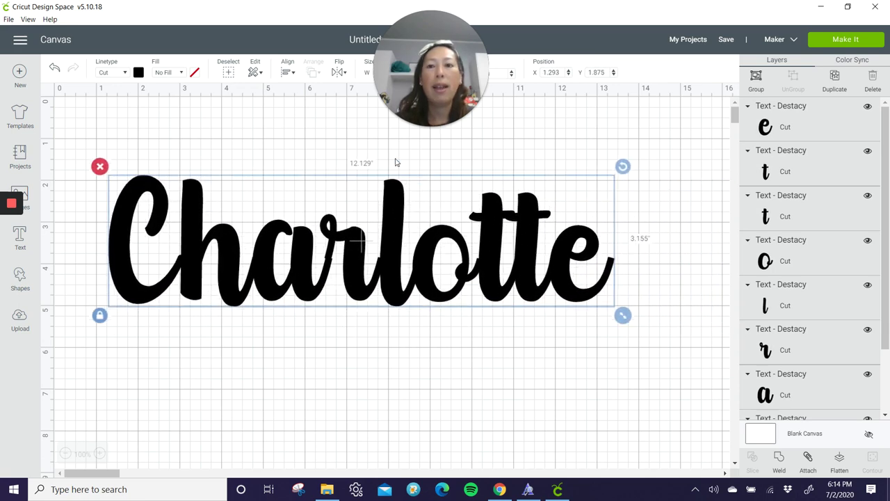
{"action": "left_click", "coordinate": [779, 459]}
Shrink the welded Charlotte to about 5.56 × 1.45 in and move it right.
{"action": "left_click", "coordinate": [599, 297]}
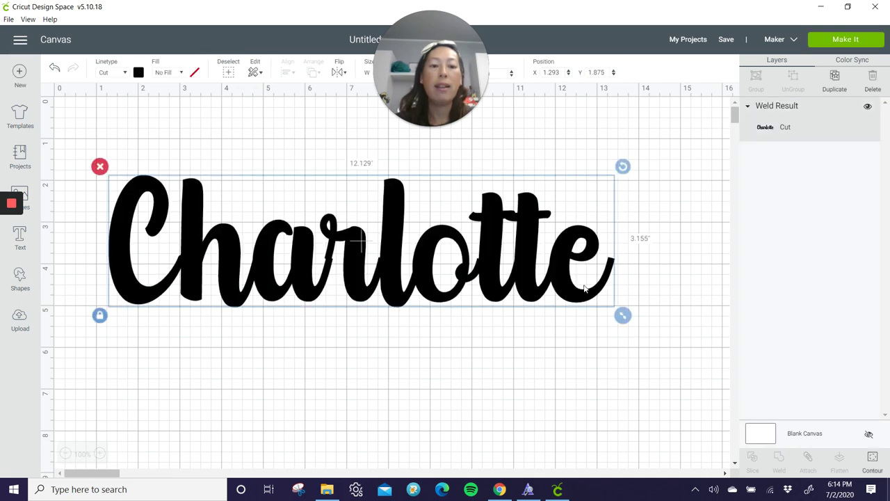
{"action": "left_click_drag", "start_coordinate": [609, 314], "coordinate": [335, 244]}
{"action": "left_click_drag", "start_coordinate": [266, 224], "coordinate": [334, 223]}
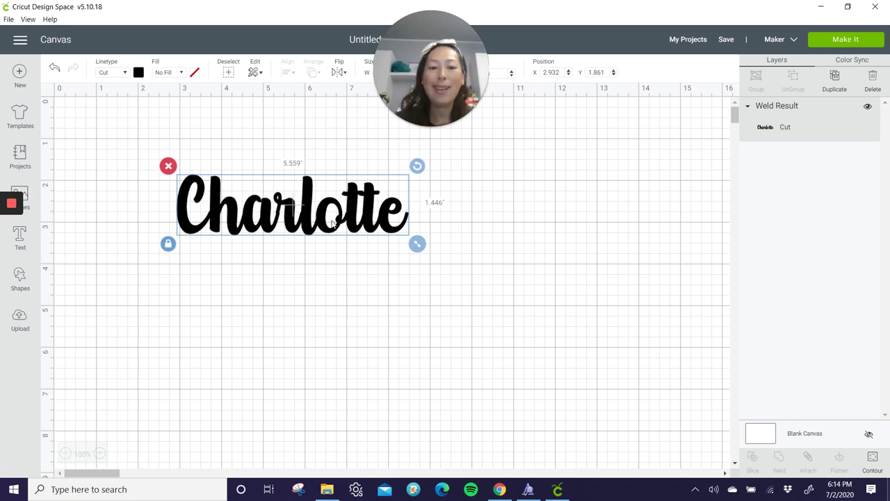
Open the destacy font in FontLab Pad and replace the sample word Lisa with 'Charlotte'.
{"action": "left_click", "coordinate": [412, 491]}
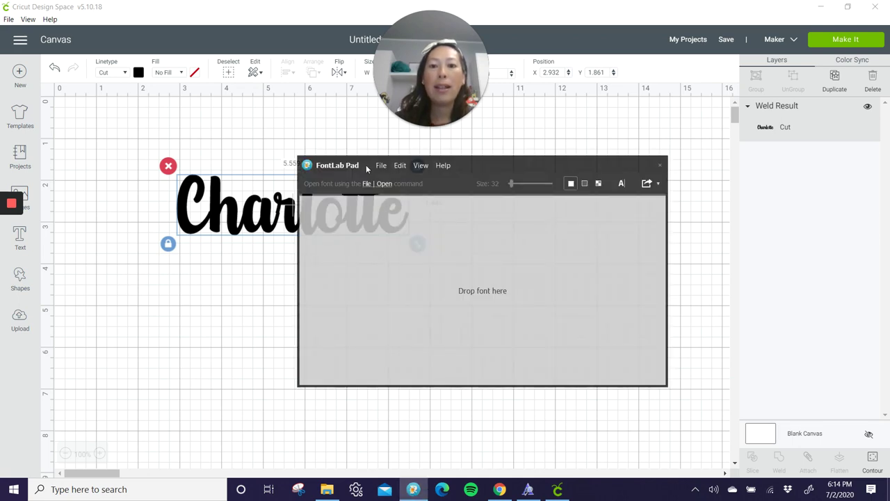
{"action": "left_click", "coordinate": [381, 165]}
{"action": "left_click", "coordinate": [381, 164]}
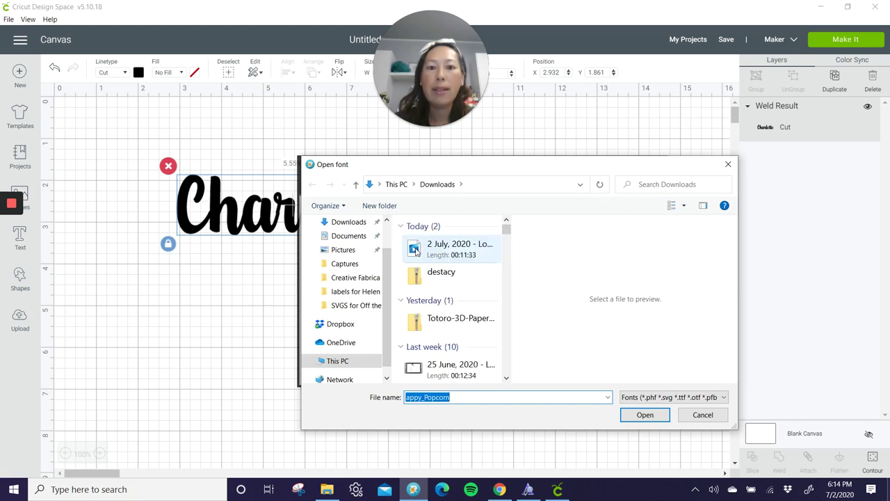
{"action": "double_click", "coordinate": [440, 276]}
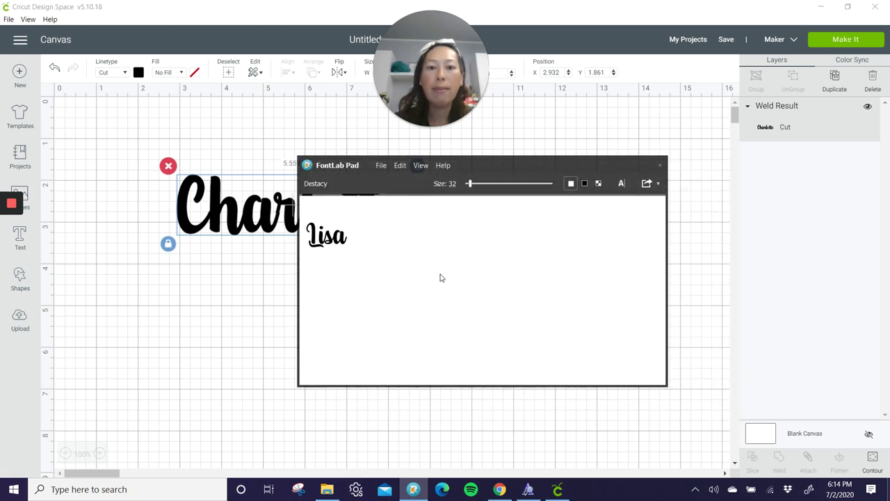
{"action": "left_click_drag", "start_coordinate": [405, 250], "coordinate": [274, 243]}
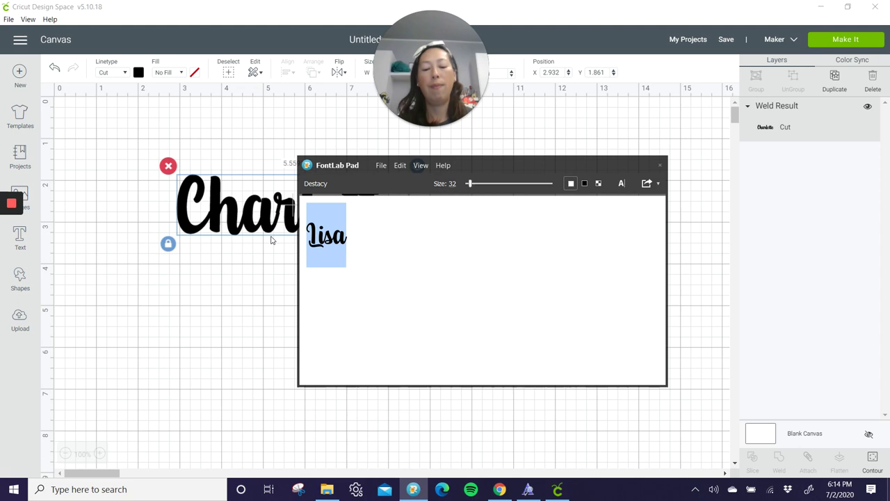
{"action": "type", "text": "CHar"}
{"action": "key", "text": "BackSpace"}
{"action": "key", "text": "BackSpace"}
{"action": "key", "text": "BackSpace"}
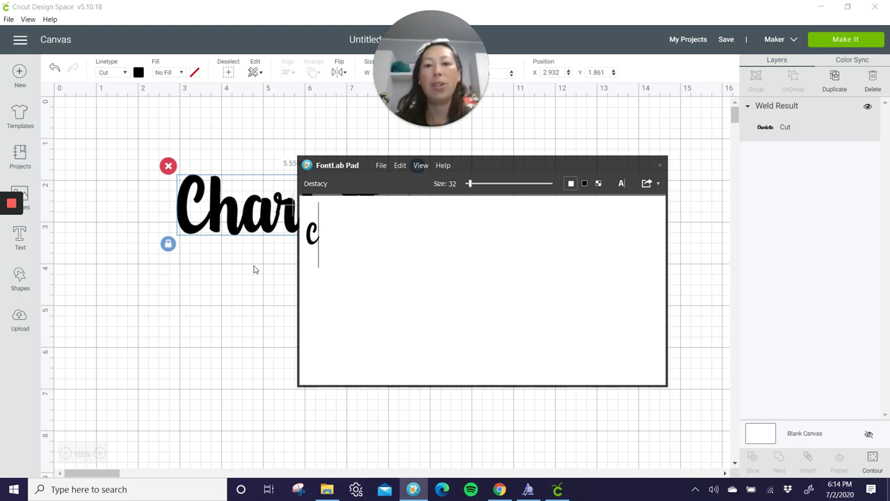
{"action": "type", "text": "harlotte"}
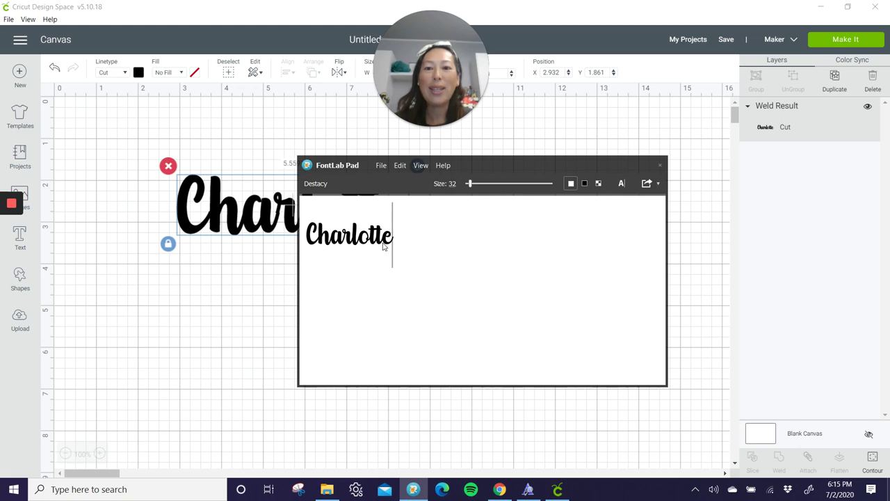
Export the text to the Desktop as the SVG file 'Charlotte Demo'.
{"action": "left_click", "coordinate": [659, 184]}
{"action": "left_click", "coordinate": [675, 224]}
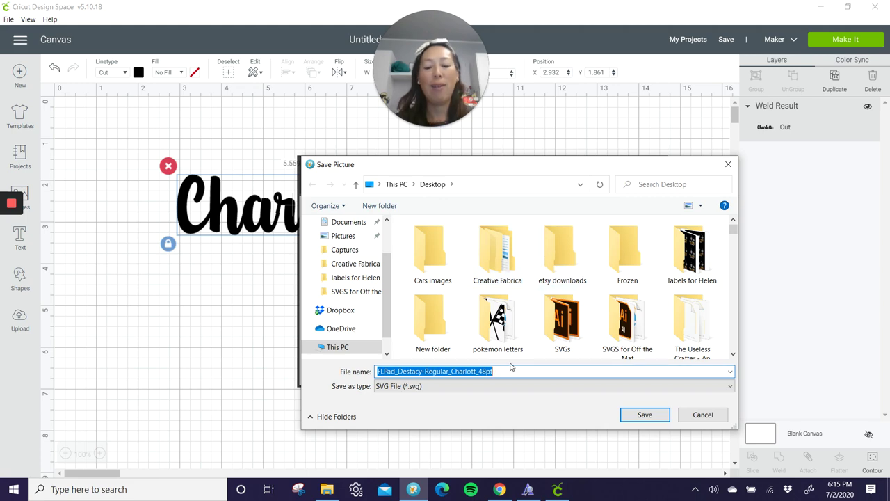
{"action": "type", "text": "Charlotte"}
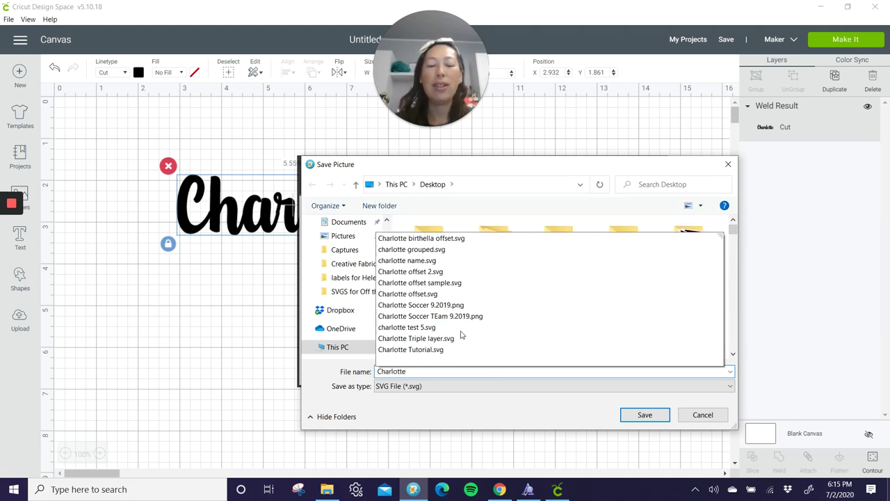
{"action": "type", "text": " Demo"}
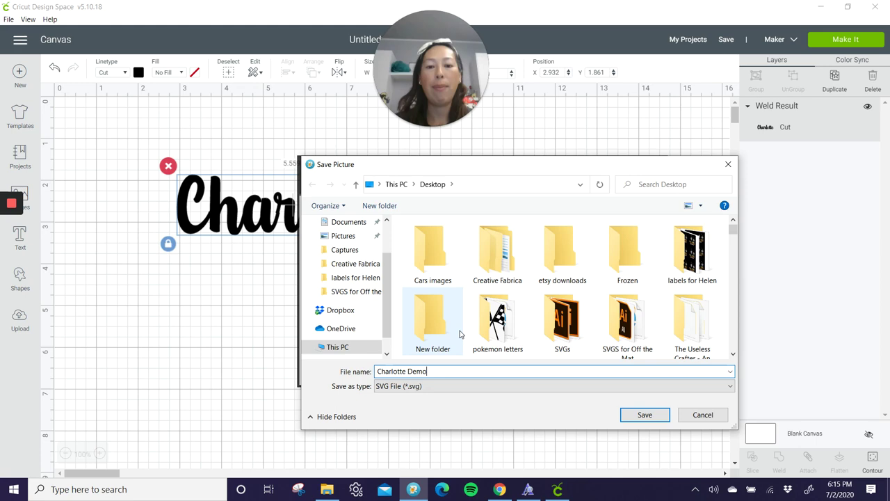
{"action": "key", "text": "Return"}
Upload Charlotte Demo.svg from the computer into Design Space.
{"action": "left_click", "coordinate": [241, 333]}
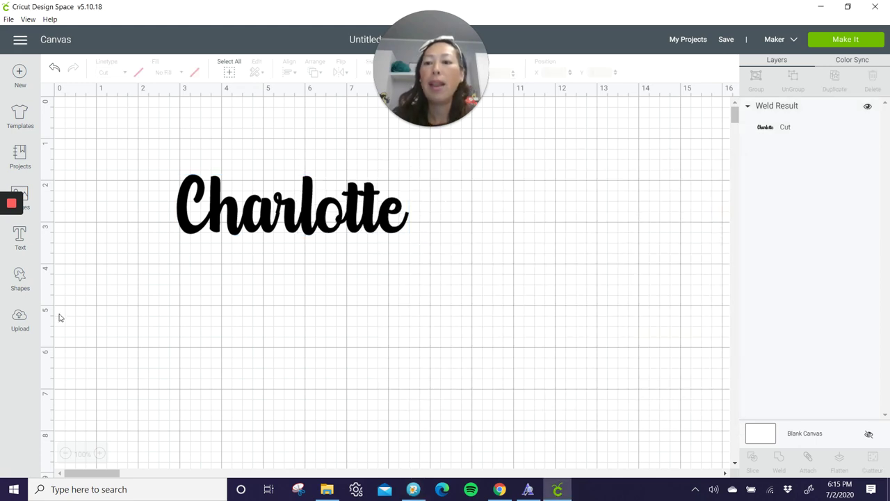
{"action": "left_click", "coordinate": [20, 320]}
{"action": "left_click", "coordinate": [242, 235]}
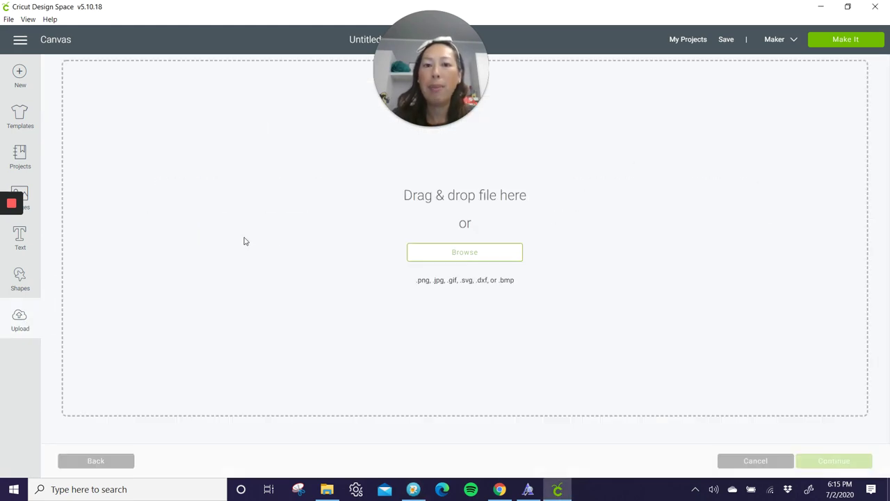
{"action": "left_click", "coordinate": [480, 253]}
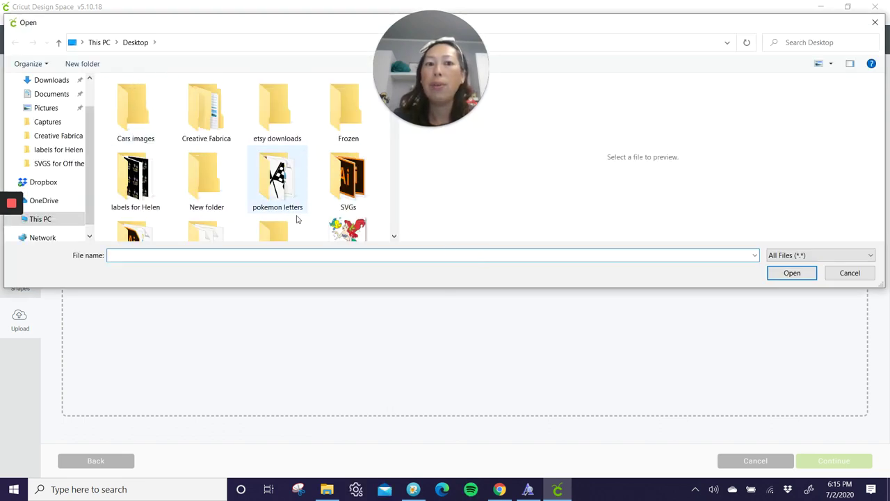
{"action": "type", "text": "charl"}
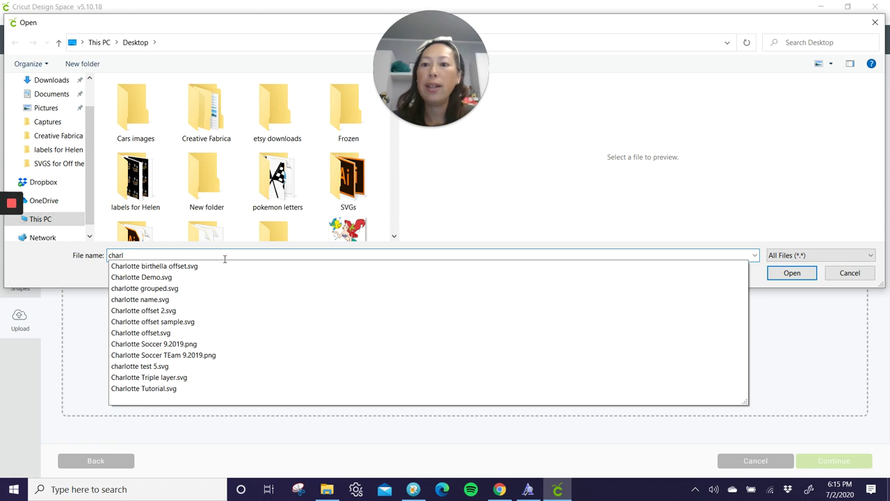
{"action": "left_click", "coordinate": [172, 277]}
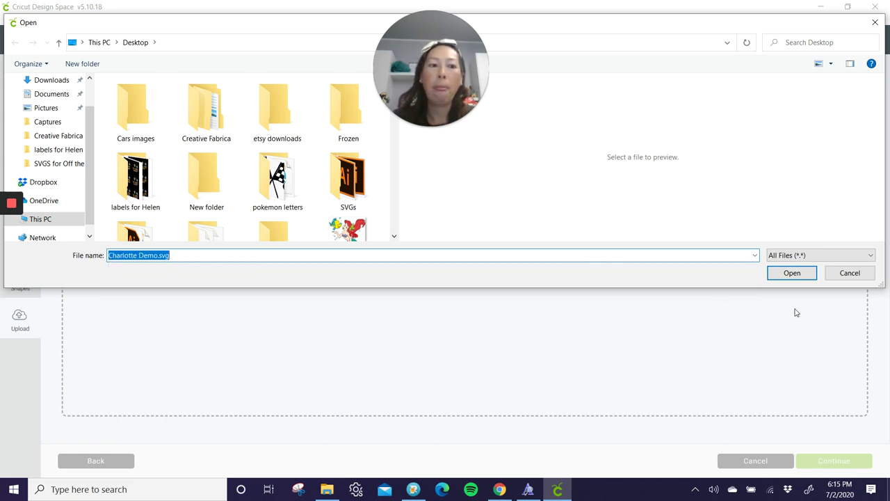
{"action": "left_click", "coordinate": [792, 272]}
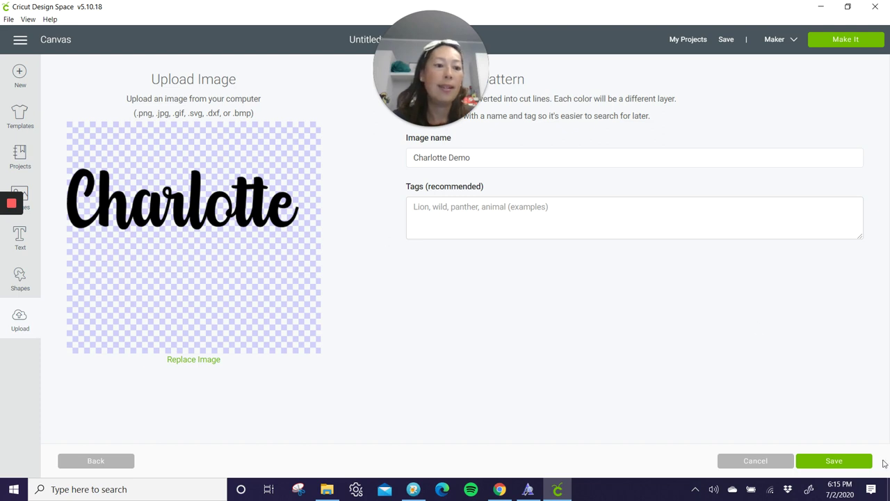
Save the Charlotte Demo upload and insert it onto the canvas.
{"action": "left_click", "coordinate": [869, 461]}
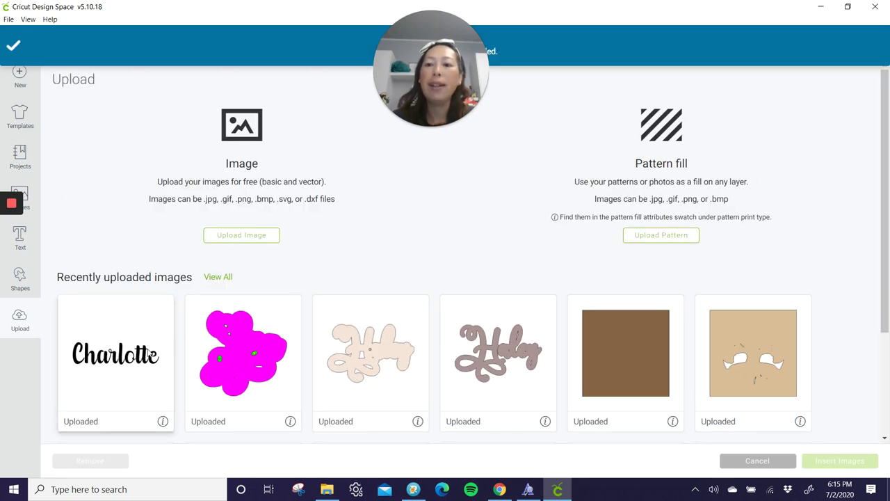
{"action": "left_click", "coordinate": [150, 353]}
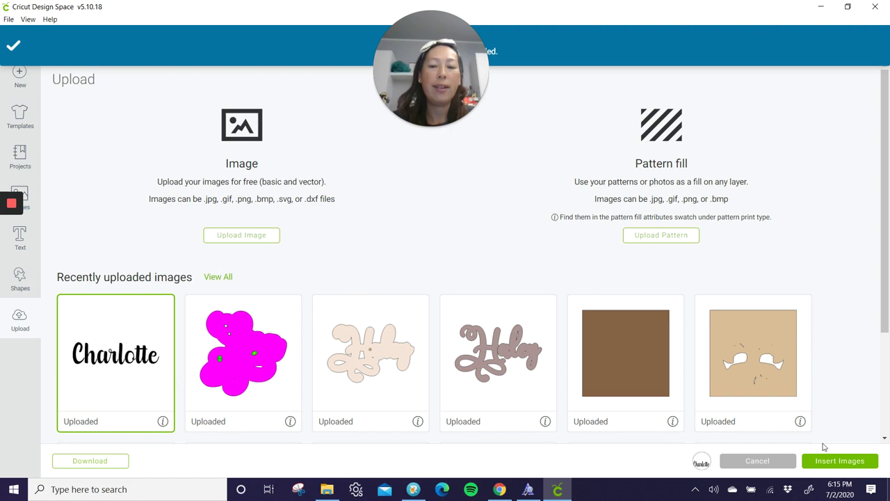
{"action": "left_click", "coordinate": [830, 459]}
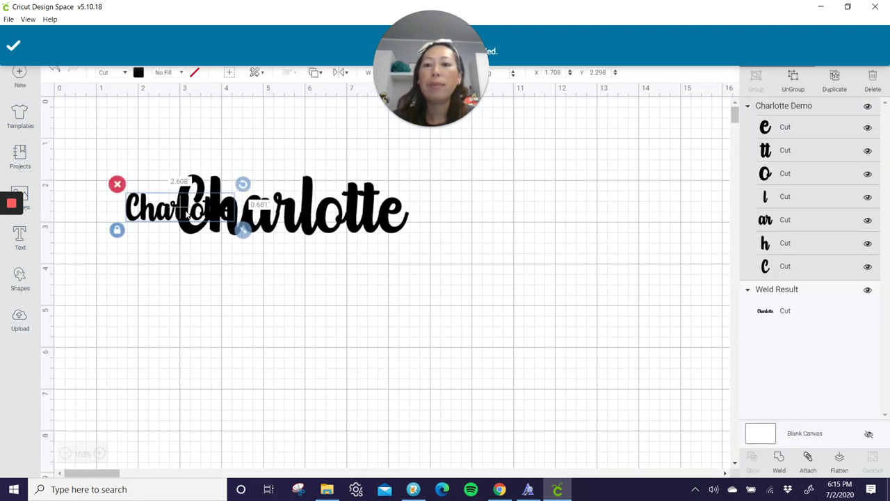
Place the uploaded Charlotte Demo below the welded version and scale it to 10.483 × 2.738 in.
{"action": "left_click_drag", "start_coordinate": [186, 216], "coordinate": [301, 299]}
{"action": "left_click_drag", "start_coordinate": [358, 313], "coordinate": [565, 390]}
{"action": "left_click_drag", "start_coordinate": [518, 321], "coordinate": [420, 300]}
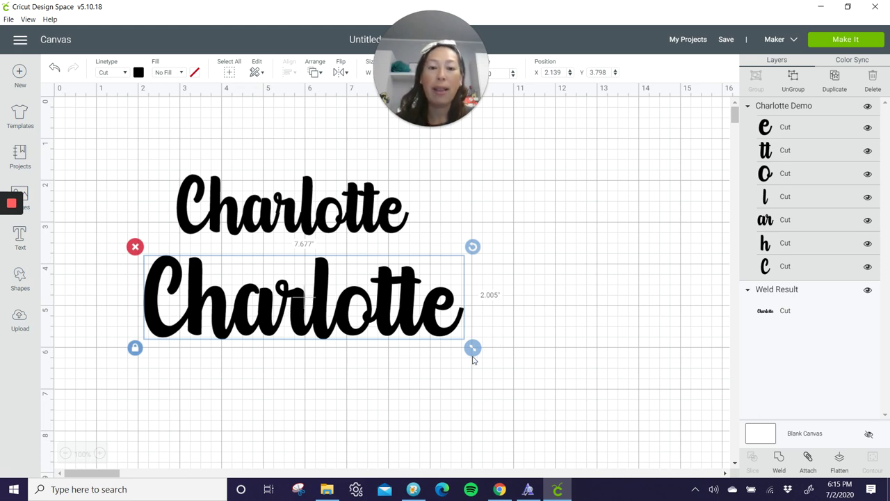
{"action": "left_click_drag", "start_coordinate": [472, 356], "coordinate": [589, 378]}
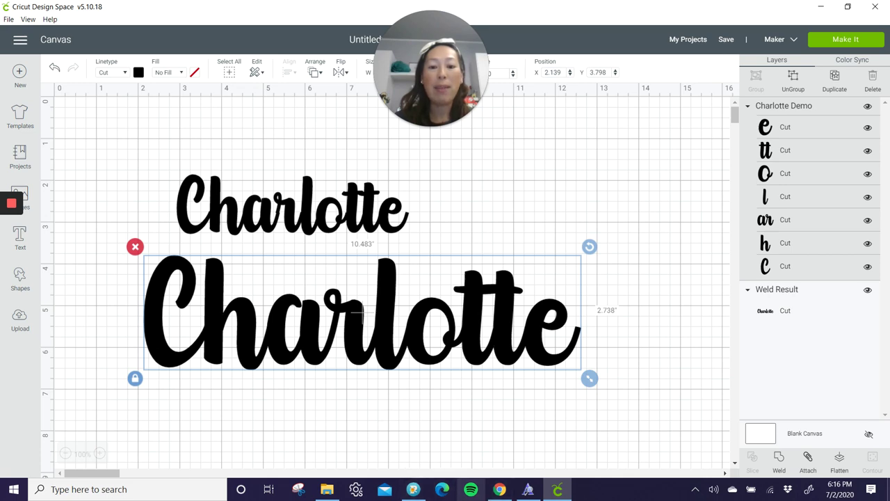
In FontLab Pad, add 'Luca Dylan an The Useless Crafter' after Charlotte in Destacy.
{"action": "left_click", "coordinate": [413, 489]}
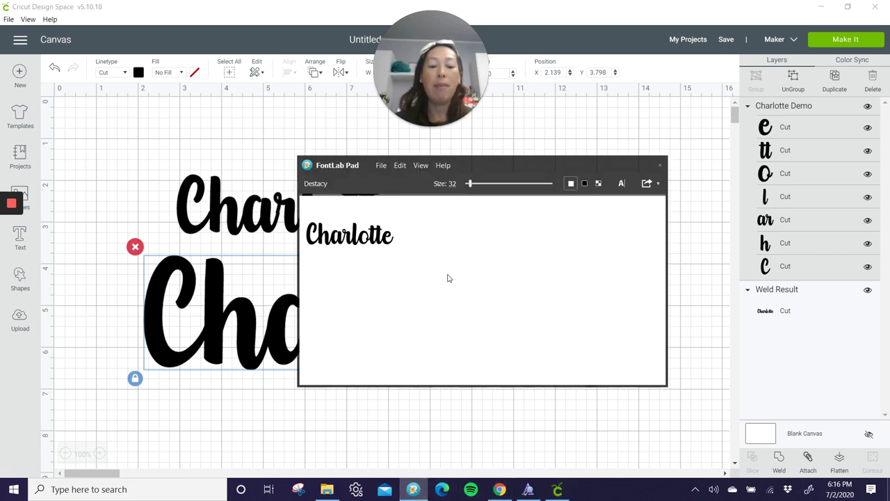
{"action": "type", "text": "Le"}
{"action": "key", "text": "BackSpace"}
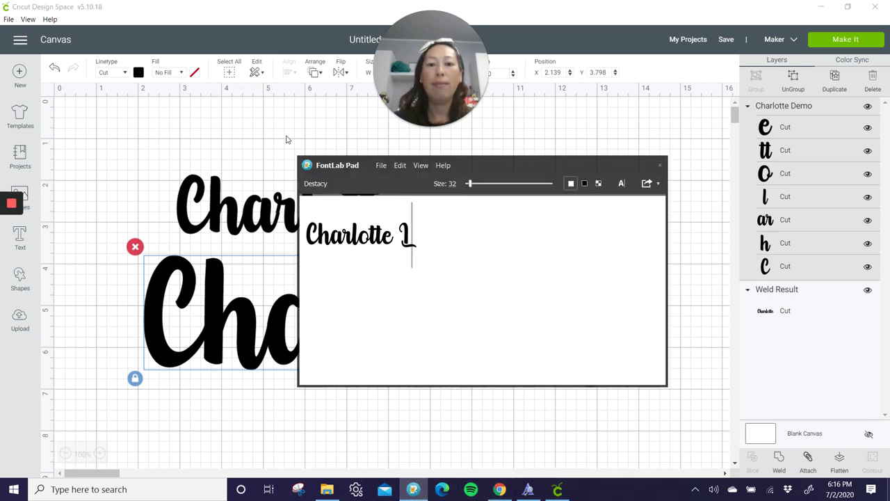
{"action": "type", "text": "uca Dyln"}
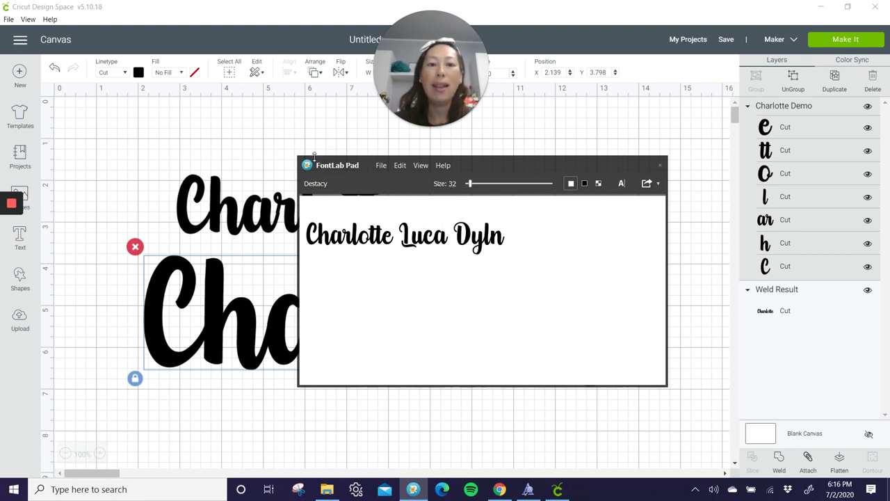
{"action": "key", "text": "BackSpace"}
{"action": "type", "text": "an an"}
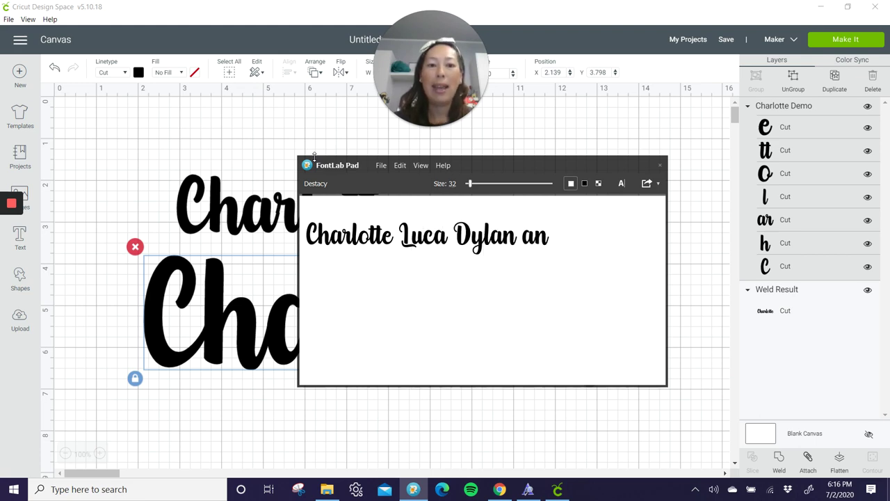
{"action": "type", "text": " The Useless"}
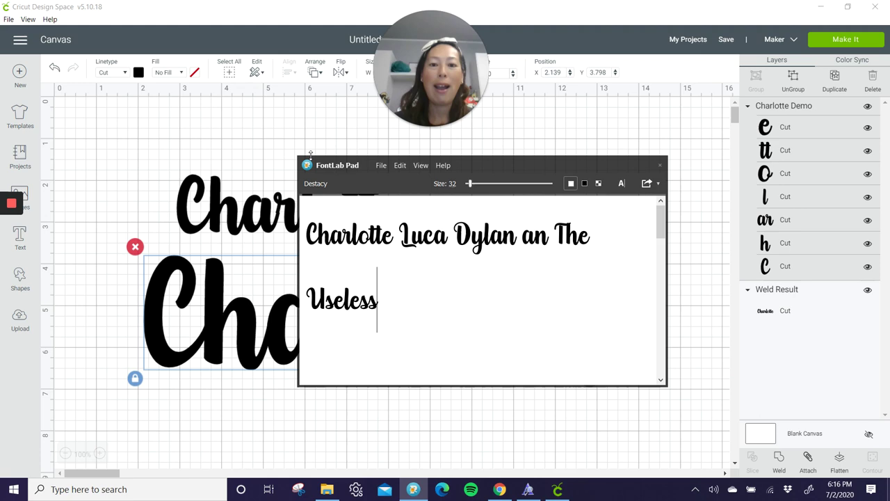
{"action": "type", "text": " Crafter"}
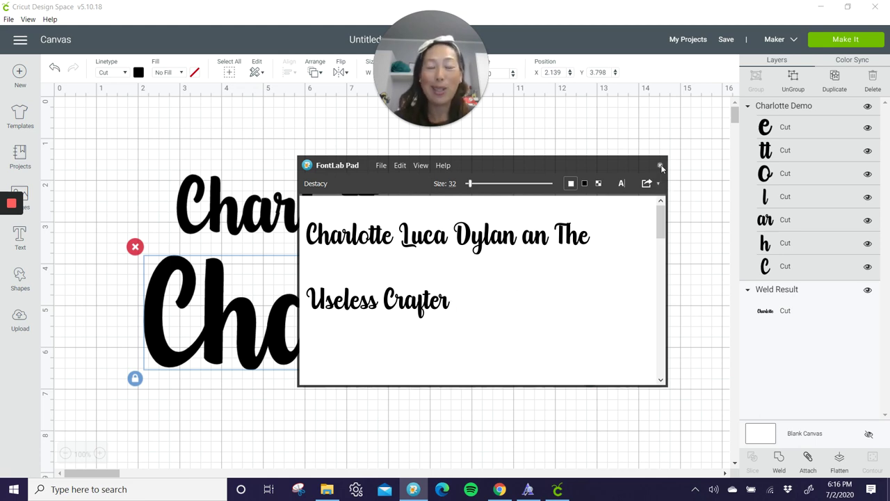
Launch Inkscape from the Windows search.
{"action": "left_click", "coordinate": [685, 279]}
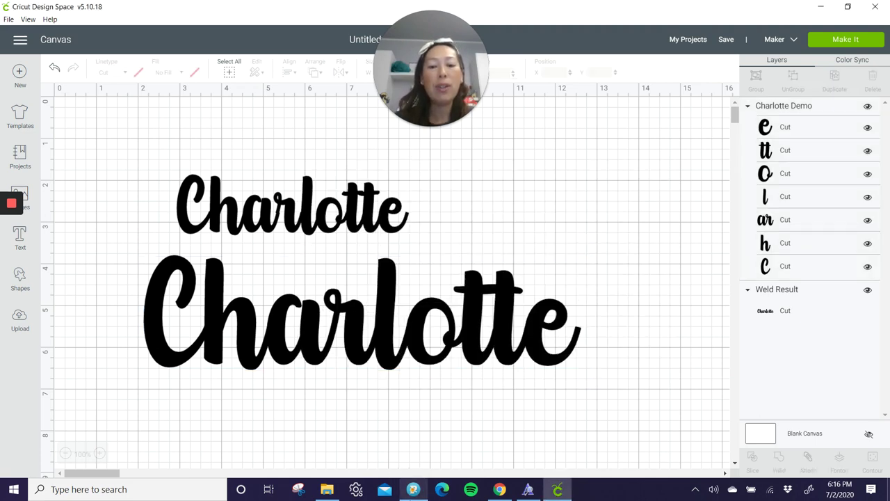
{"action": "left_click", "coordinate": [90, 489]}
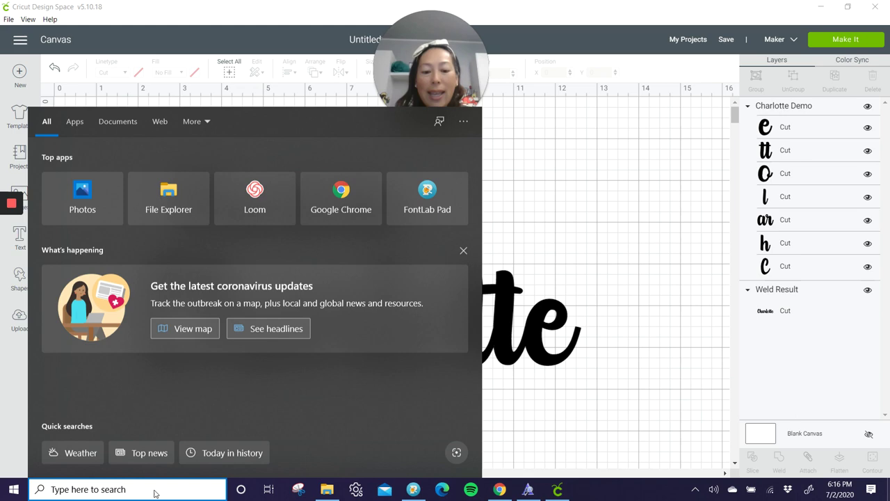
{"action": "type", "text": "inkscap"}
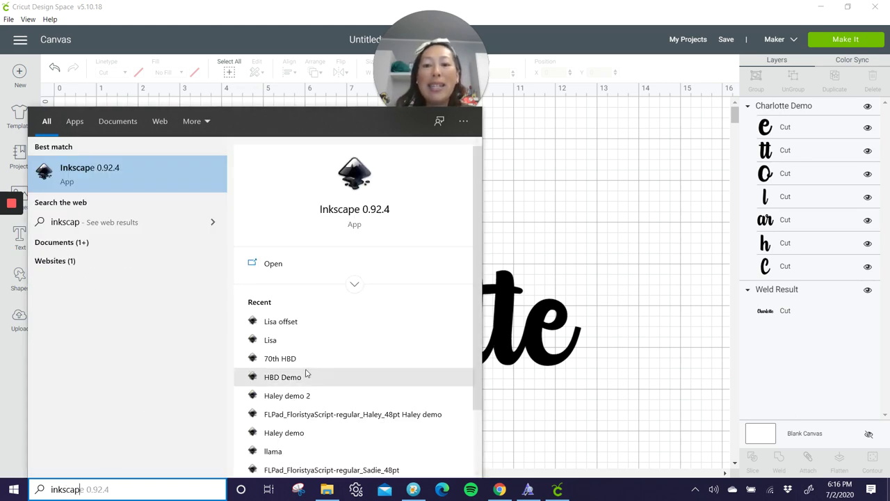
{"action": "left_click", "coordinate": [288, 266]}
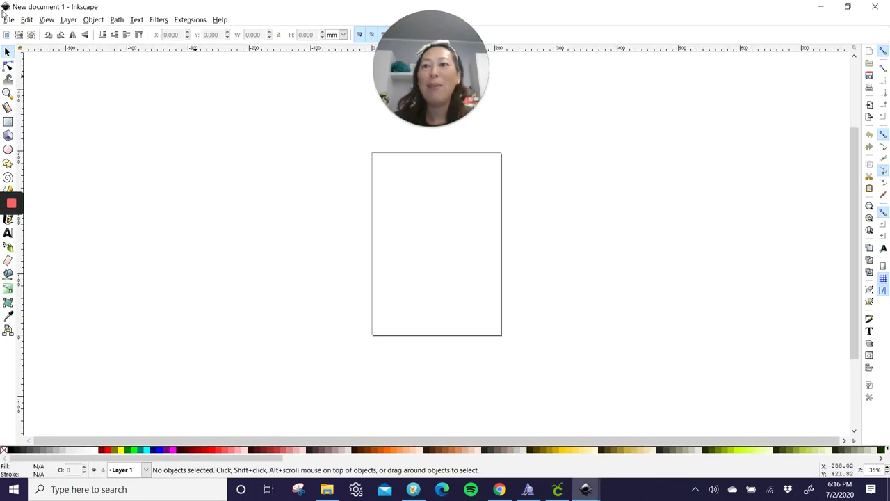
Import the Charlotte Demo file into the new Inkscape document.
{"action": "left_click", "coordinate": [9, 21]}
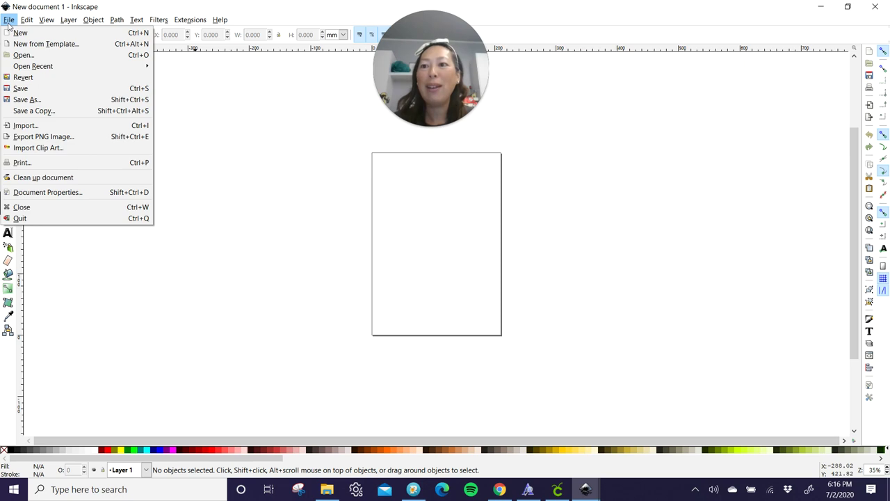
{"action": "left_click", "coordinate": [26, 126]}
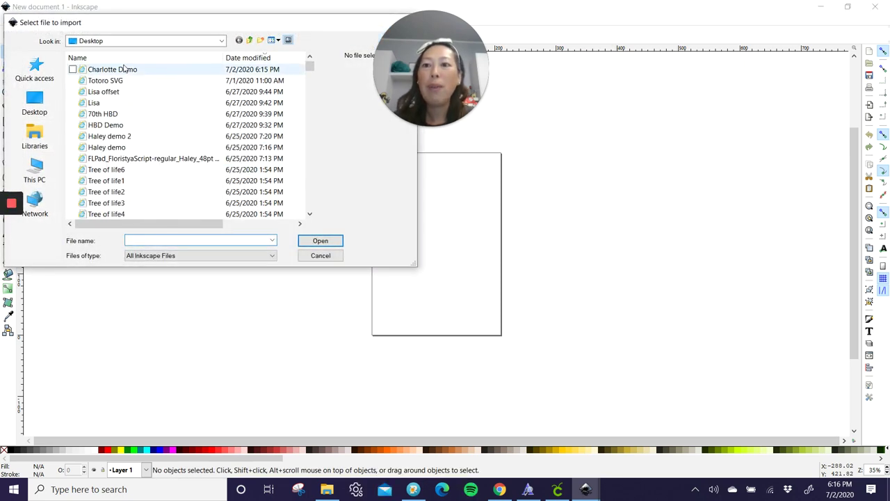
{"action": "double_click", "coordinate": [122, 72]}
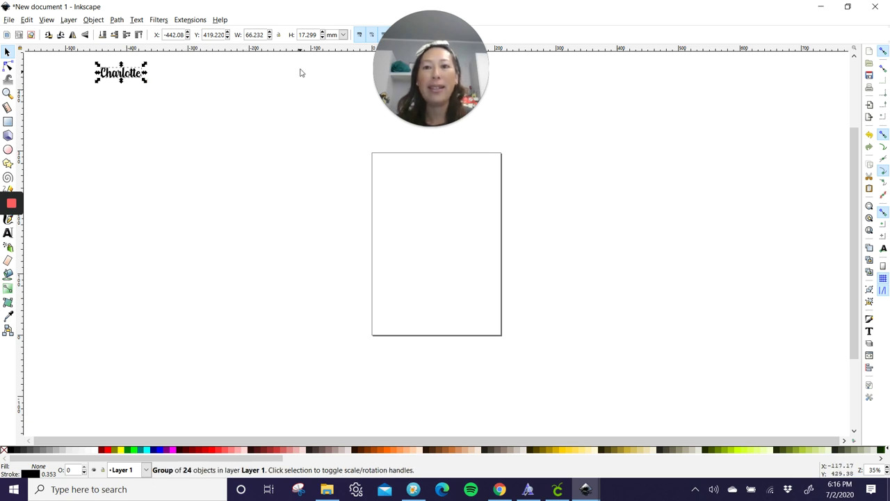
Scale the Charlotte group proportionally to about 532.655 × 139.121 mm and centre it on the page.
{"action": "left_click", "coordinate": [279, 39]}
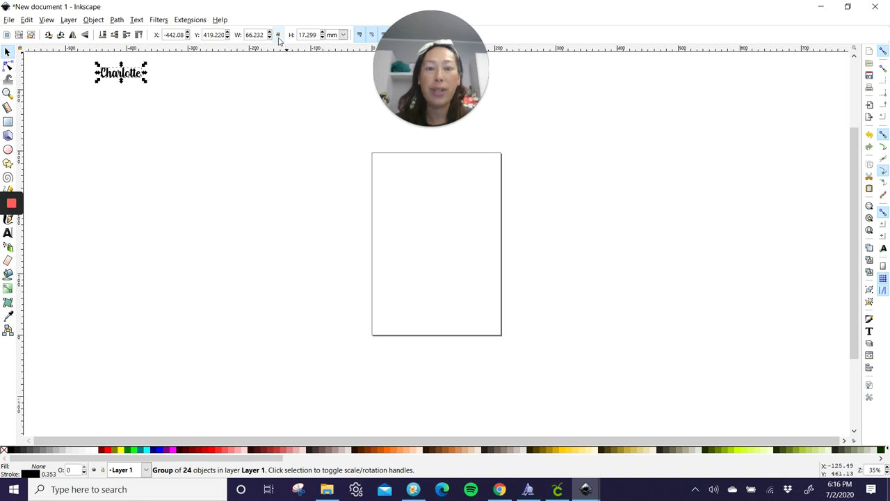
{"action": "left_click_drag", "start_coordinate": [145, 81], "coordinate": [433, 264]}
{"action": "left_click_drag", "start_coordinate": [281, 108], "coordinate": [443, 239]}
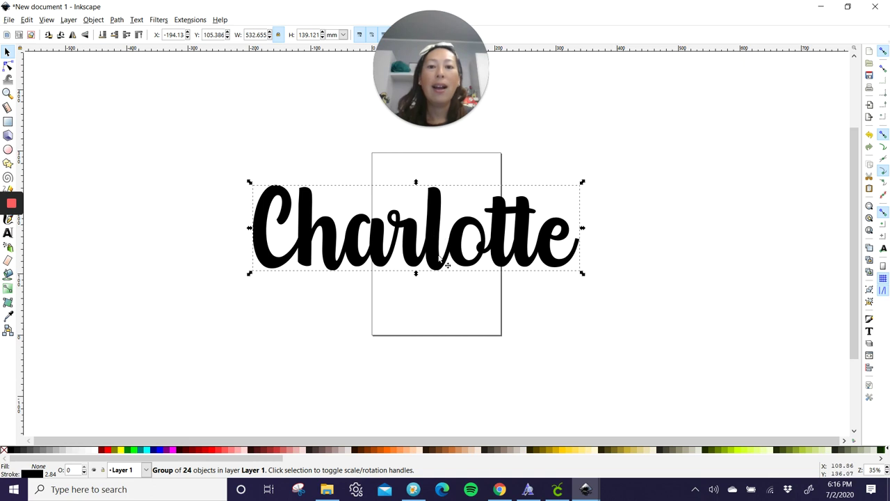
{"action": "left_click", "coordinate": [278, 35]}
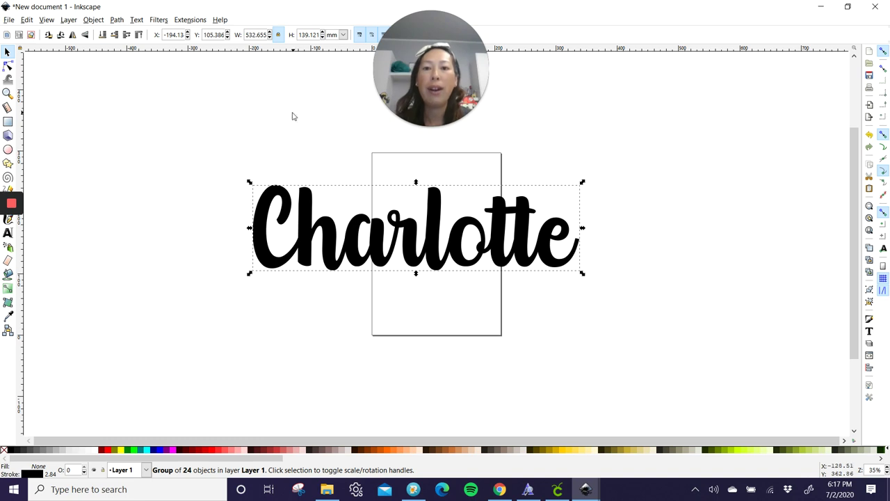
{"action": "left_click", "coordinate": [130, 122]}
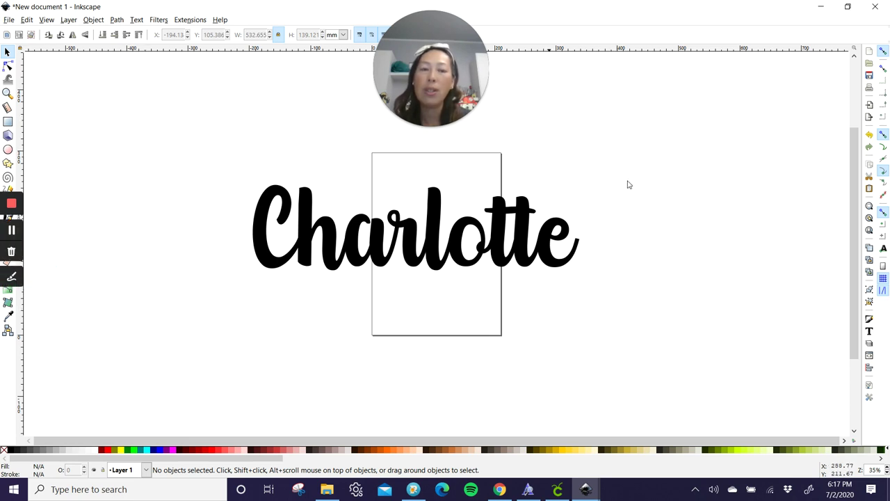
Restore down the Inkscape window, then make it taller and wider so all of Charlotte fits.
{"action": "left_click", "coordinate": [848, 6]}
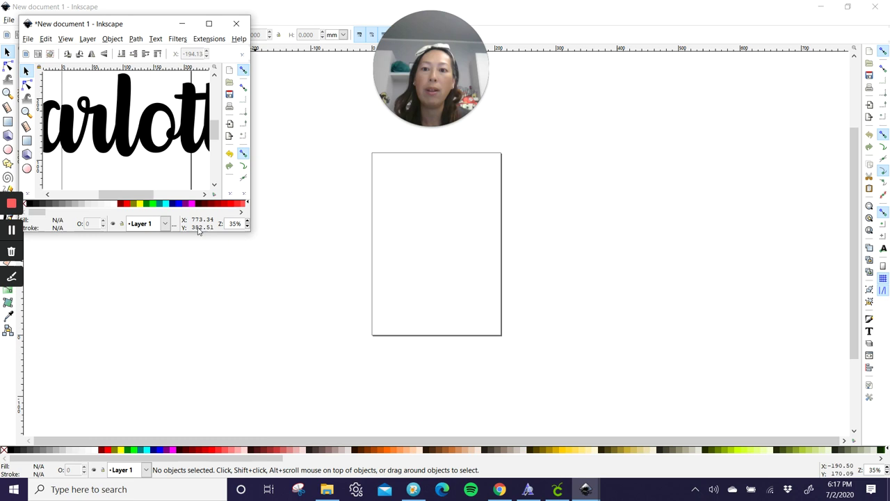
{"action": "left_click_drag", "start_coordinate": [194, 229], "coordinate": [198, 428]}
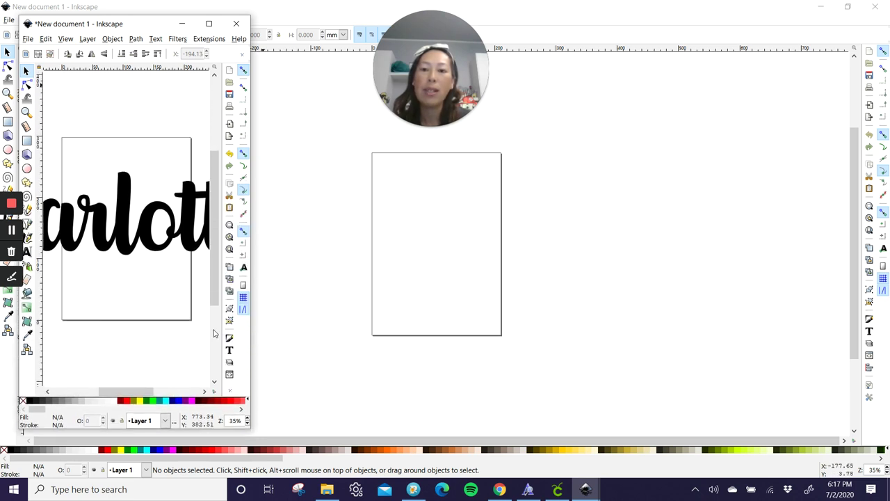
{"action": "left_click_drag", "start_coordinate": [253, 330], "coordinate": [737, 330]}
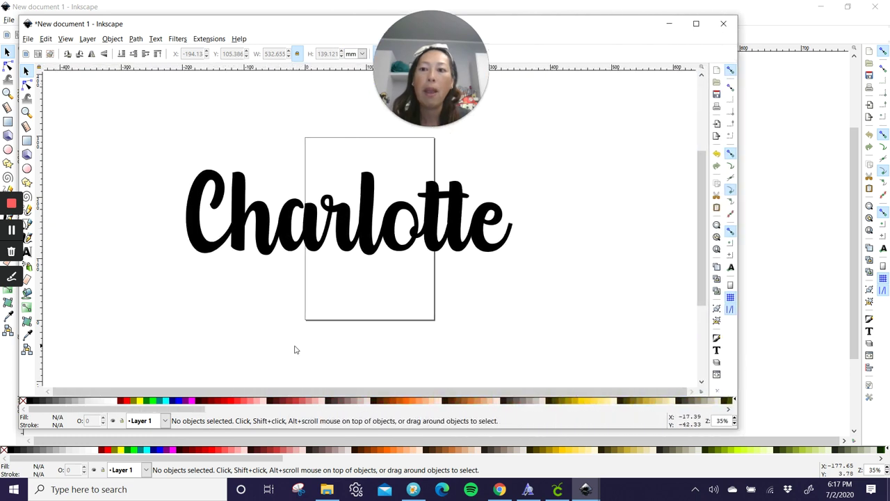
Paint-bucket fill Charlotte with a 20 mm grow to create the magenta offset shape.
{"action": "left_click", "coordinate": [27, 293]}
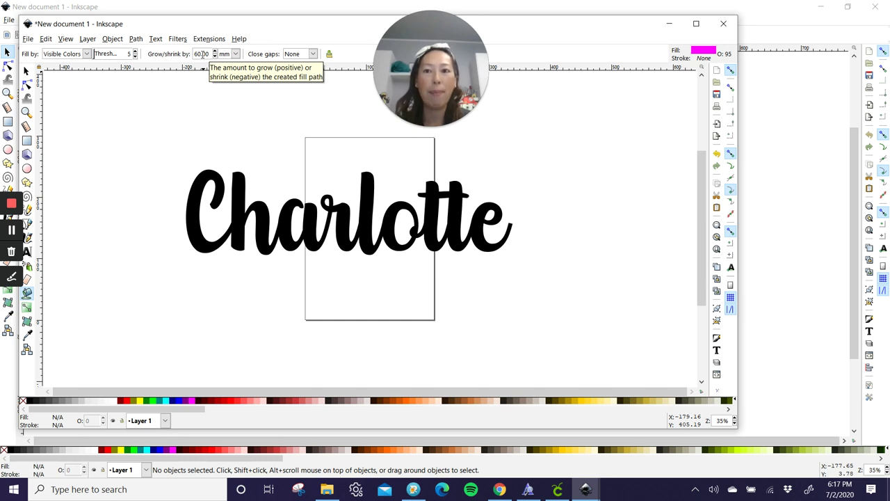
{"action": "left_click_drag", "start_coordinate": [202, 54], "coordinate": [209, 54]}
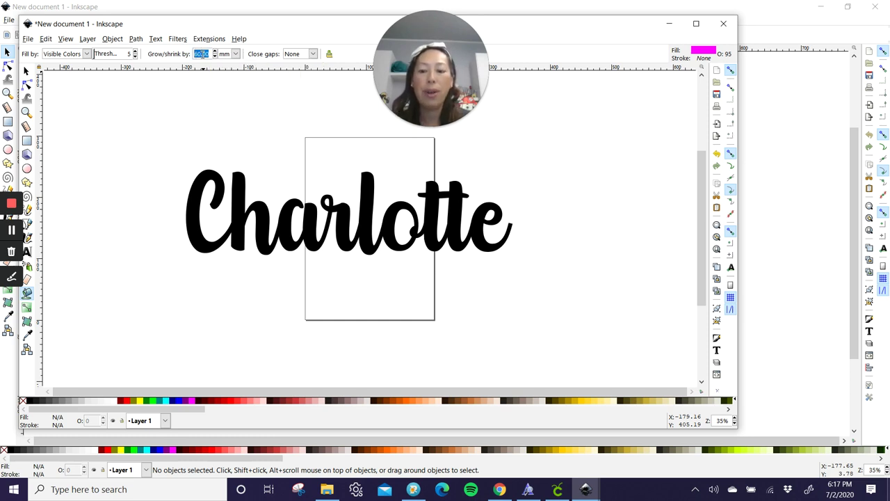
{"action": "type", "text": "20"}
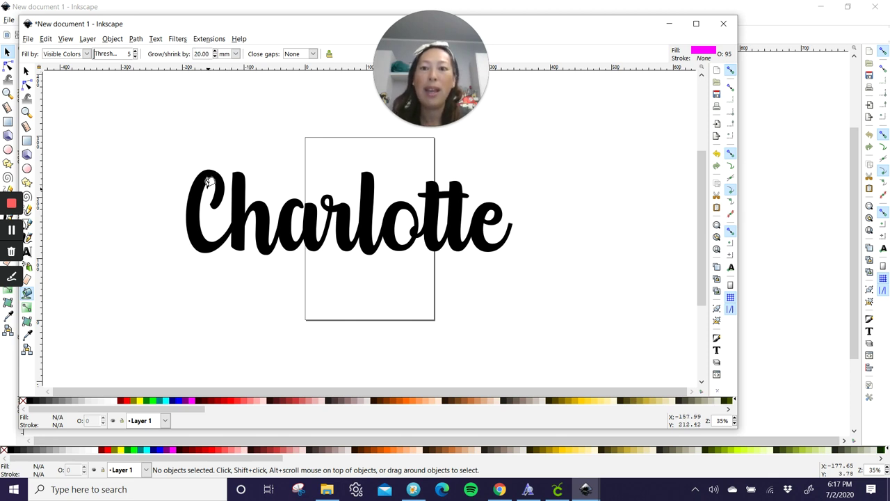
{"action": "left_click", "coordinate": [197, 217]}
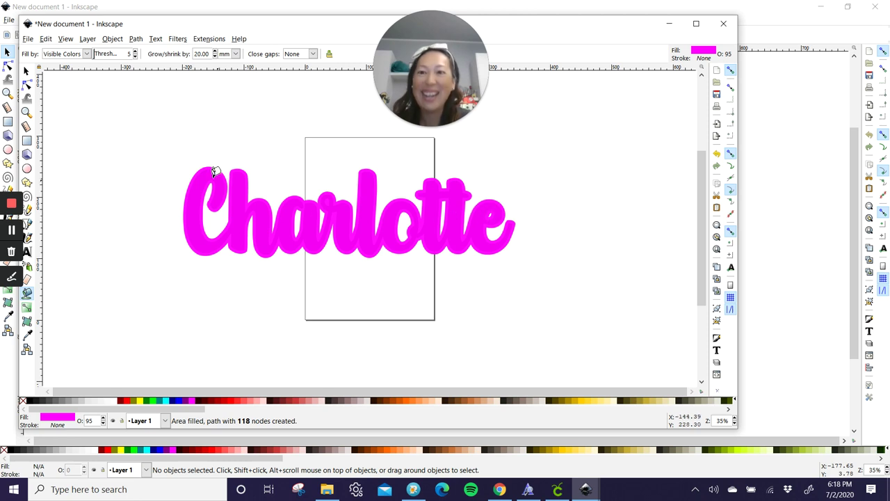
{"action": "left_click", "coordinate": [26, 71]}
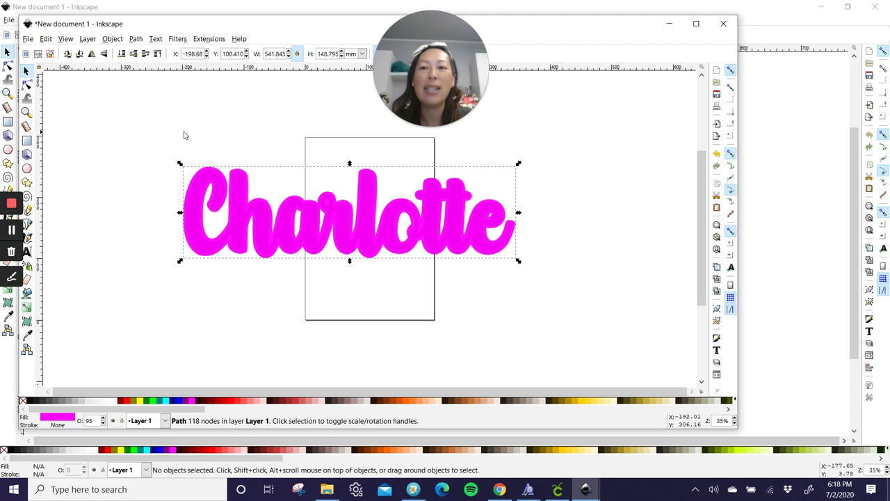
{"action": "left_click", "coordinate": [110, 121]}
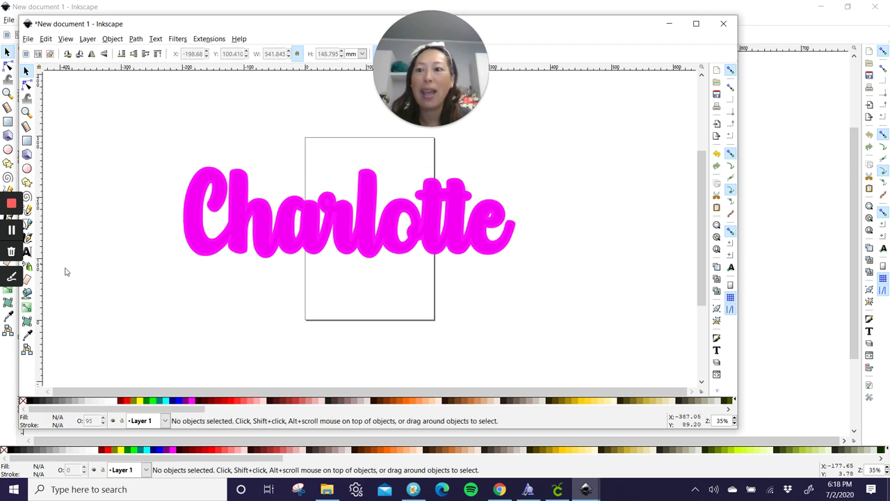
Paint-bucket fill Charlotte in light pink with a 40 mm grow for the wider offset.
{"action": "left_click", "coordinate": [27, 293]}
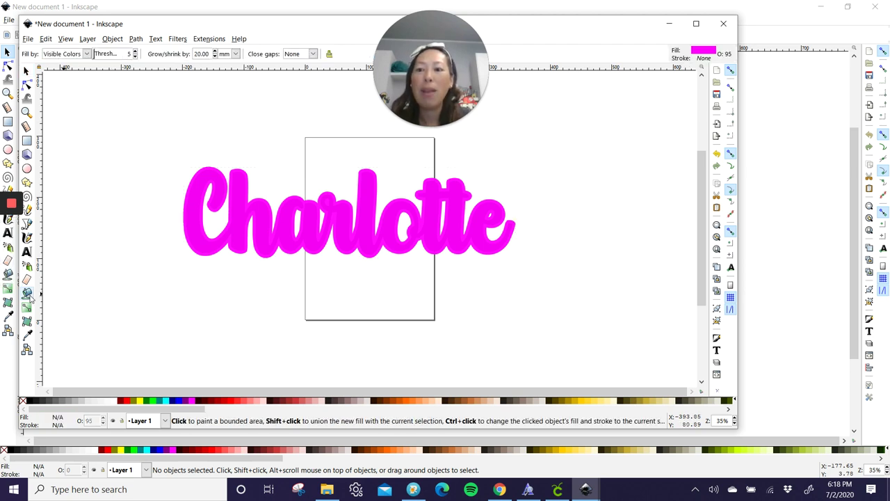
{"action": "left_click", "coordinate": [265, 400]}
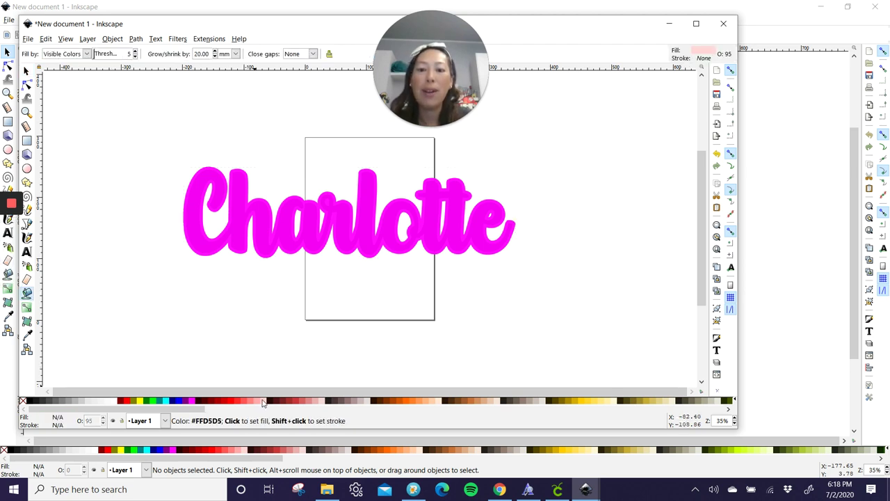
{"action": "double_click", "coordinate": [210, 53]}
{"action": "type", "text": "40"}
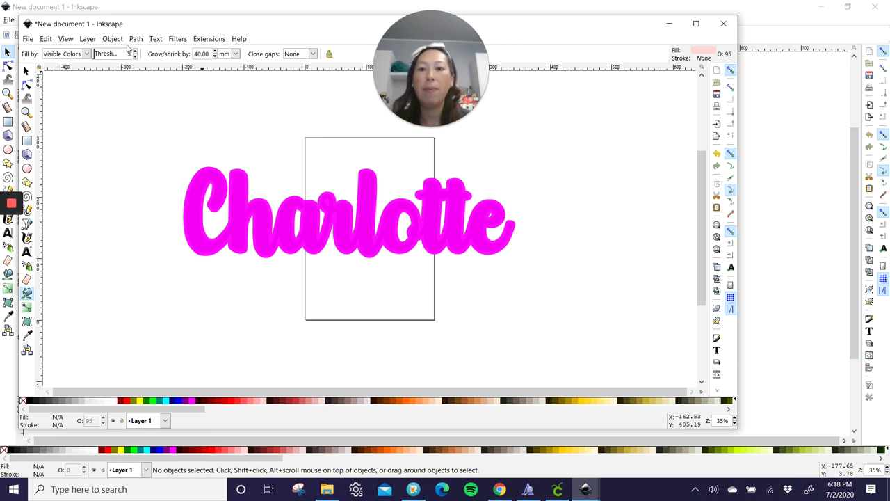
{"action": "left_click", "coordinate": [192, 205]}
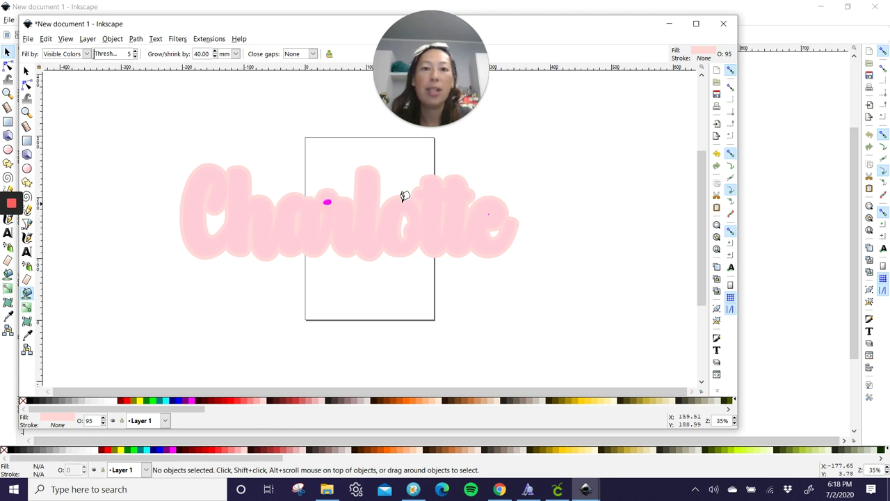
Select all three Charlotte layers and convert them to paths.
{"action": "left_click", "coordinate": [26, 71]}
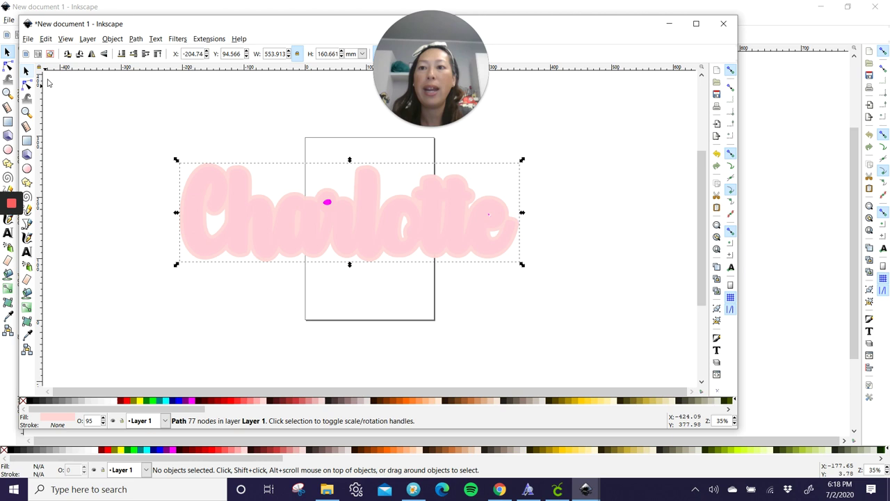
{"action": "left_click", "coordinate": [83, 115]}
{"action": "left_click_drag", "start_coordinate": [87, 112], "coordinate": [577, 314]}
{"action": "left_click", "coordinate": [135, 40]}
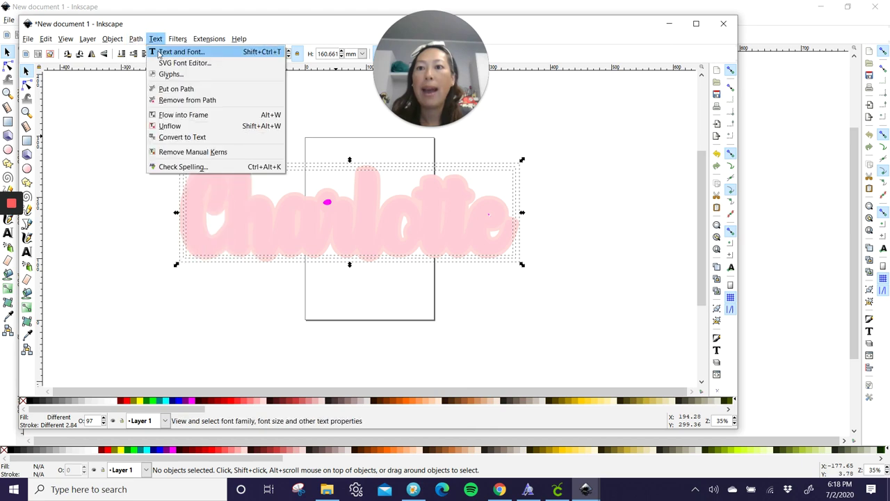
{"action": "left_click", "coordinate": [137, 54]}
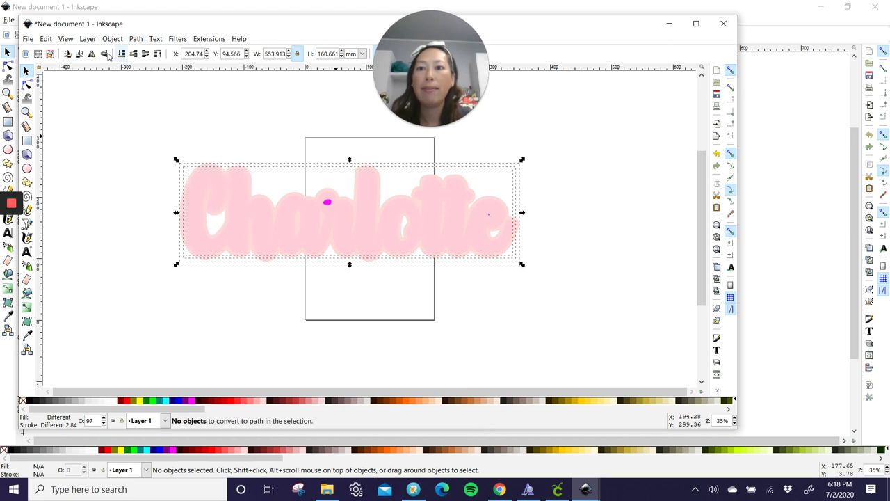
Save the drawing as 'charlotte offset demo' Inkscape SVG on the Desktop.
{"action": "left_click", "coordinate": [28, 39]}
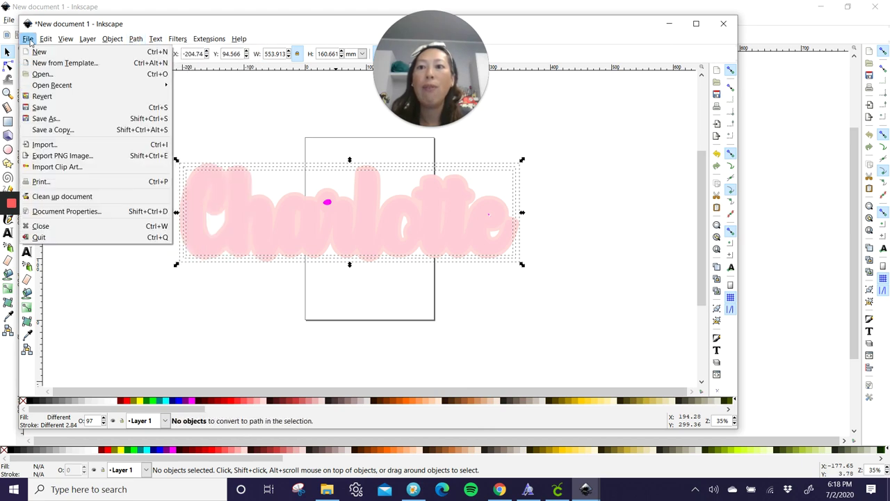
{"action": "left_click", "coordinate": [63, 119]}
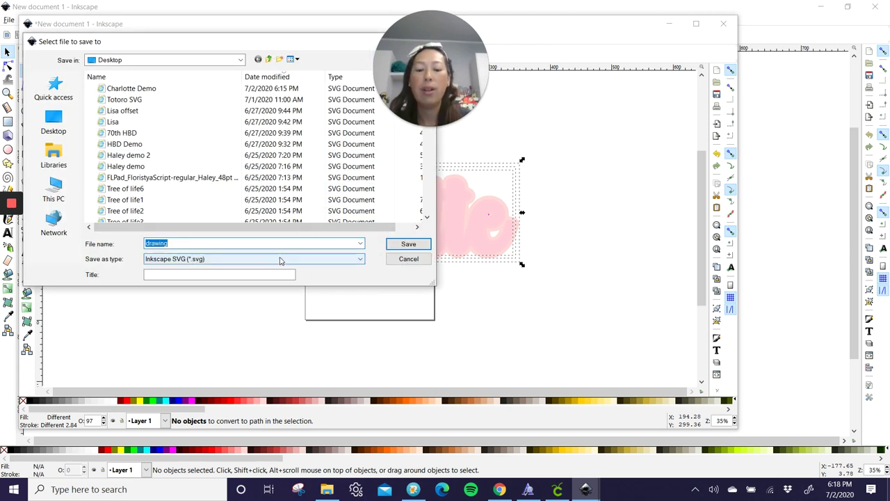
{"action": "type", "text": "charlotte offset demo"}
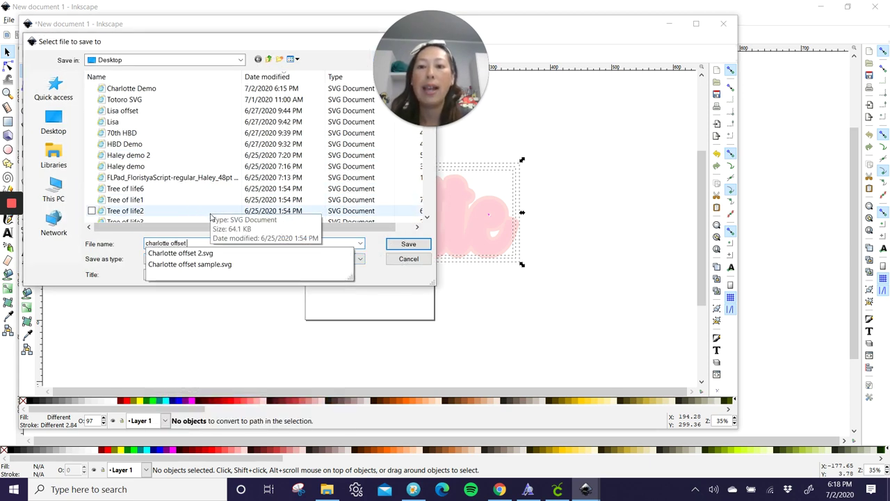
{"action": "key", "text": "Return"}
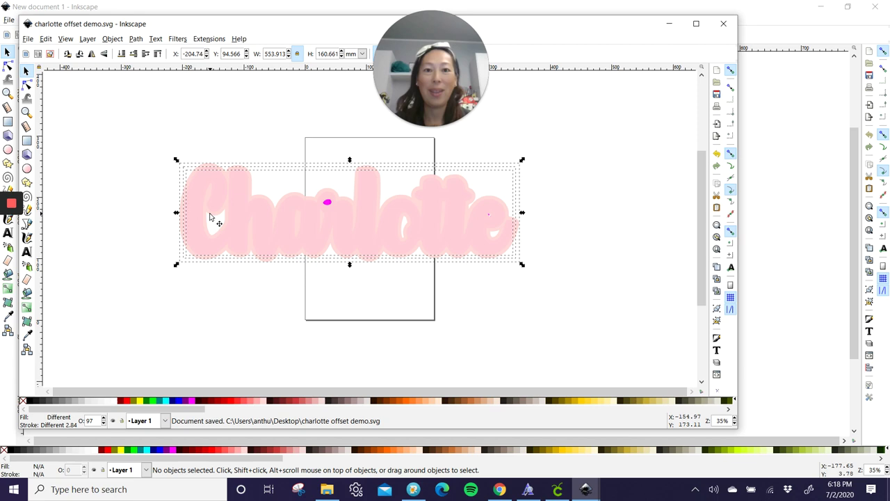
Upload charlotte offset demo.svg through Upload Image and save it to the uploads library.
{"action": "left_click", "coordinate": [556, 492]}
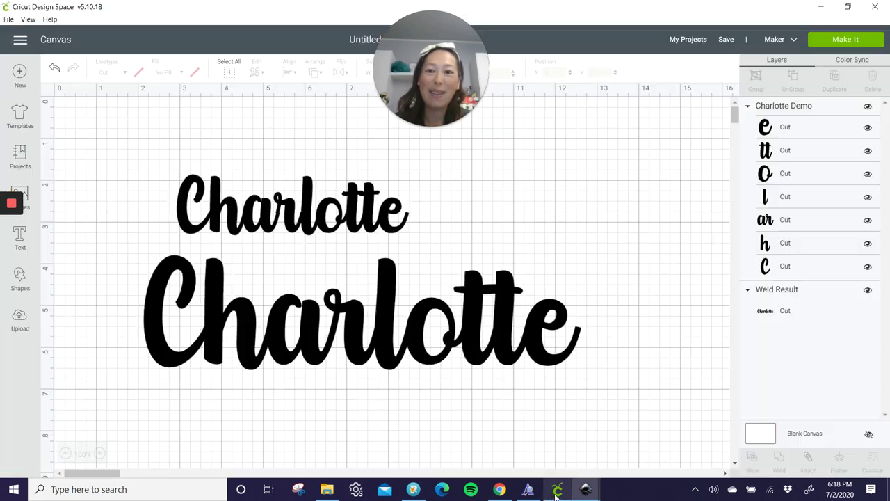
{"action": "left_click", "coordinate": [32, 321]}
{"action": "left_click", "coordinate": [261, 240]}
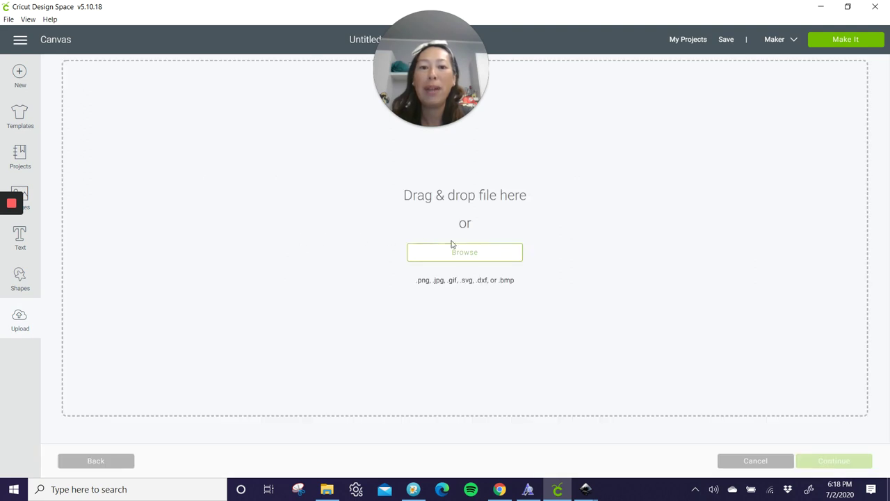
{"action": "left_click", "coordinate": [472, 258]}
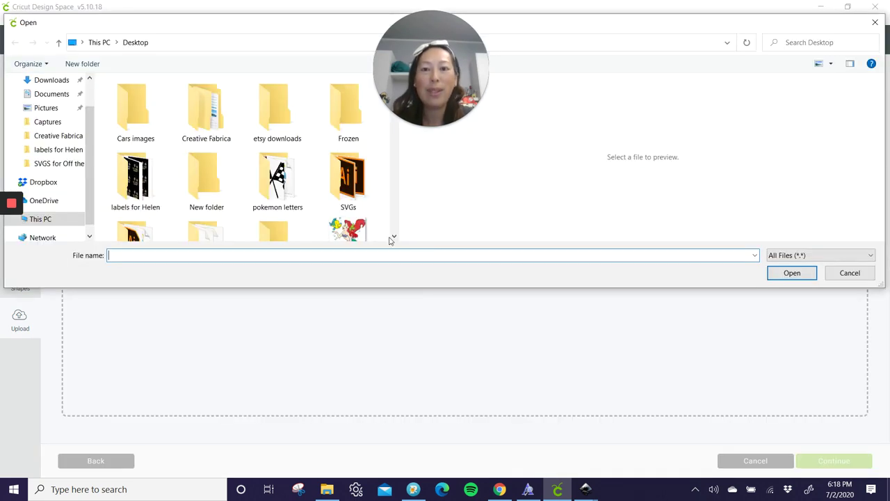
{"action": "type", "text": "charlotte"}
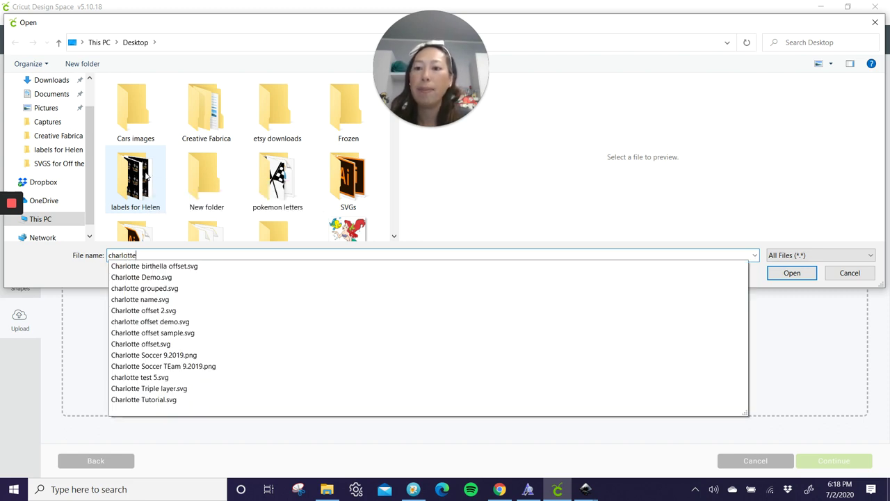
{"action": "left_click", "coordinate": [179, 324]}
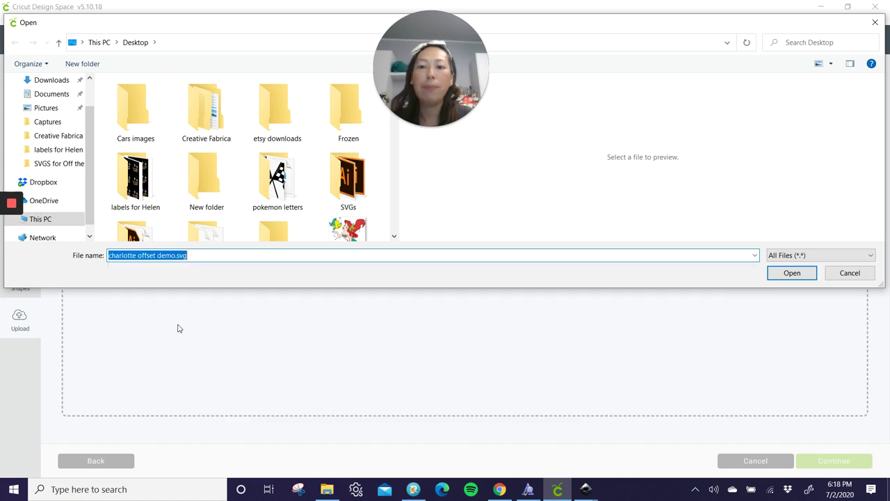
{"action": "left_click", "coordinate": [792, 272]}
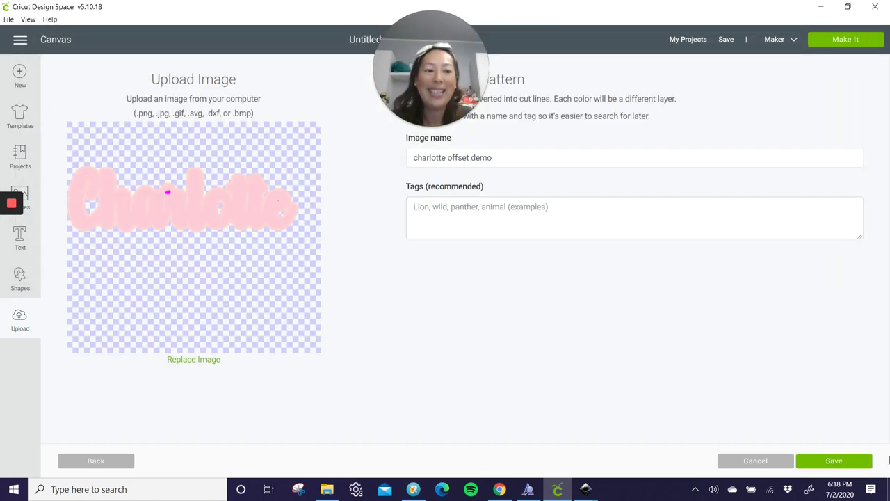
{"action": "left_click", "coordinate": [826, 459]}
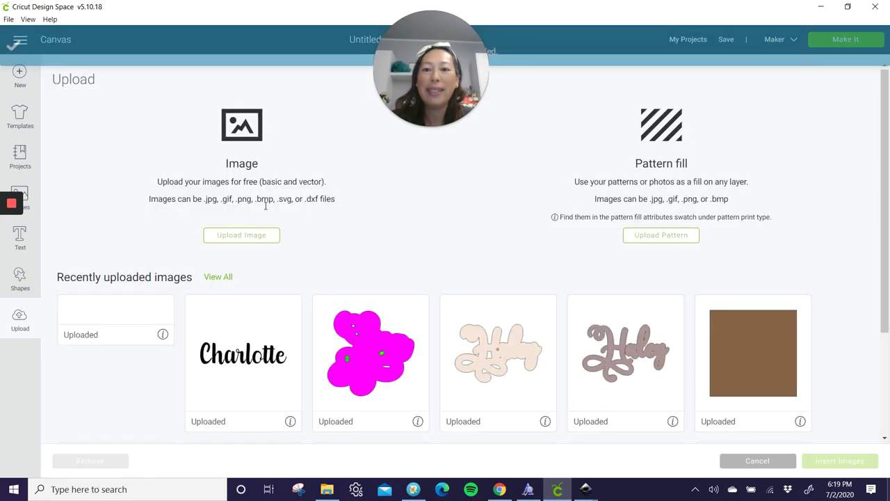
Insert the charlotte offset demo image onto the canvas and position it below the black text.
{"action": "left_click", "coordinate": [129, 324]}
{"action": "left_click", "coordinate": [844, 462]}
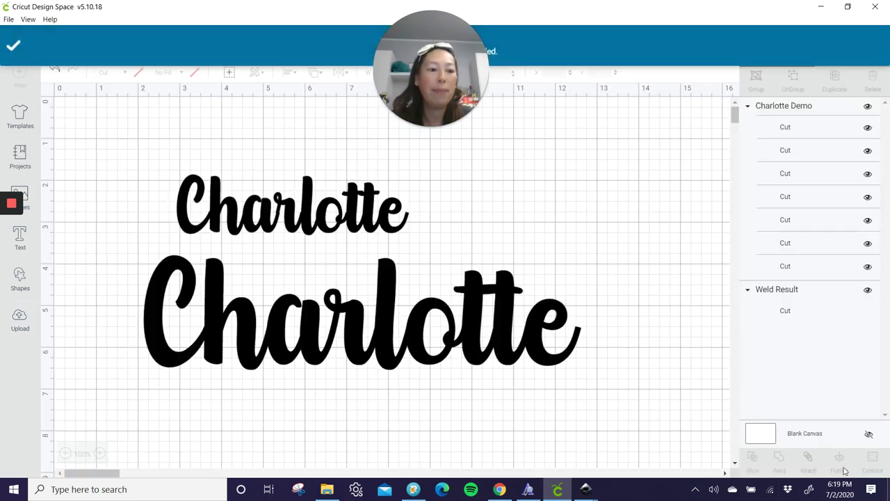
{"action": "left_click_drag", "start_coordinate": [239, 252], "coordinate": [466, 417]}
{"action": "scroll", "coordinate": [465, 245], "scroll_direction": "down", "scroll_amount": 5}
{"action": "left_click_drag", "start_coordinate": [464, 245], "coordinate": [435, 299]}
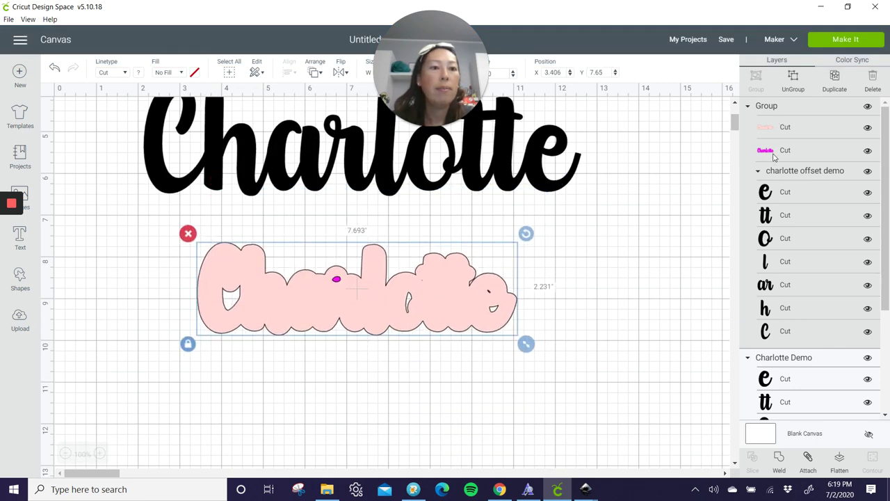
Ungroup the offset image and move the pale-pink offset beneath the magenta Charlotte.
{"action": "left_click", "coordinate": [787, 80]}
{"action": "left_click_drag", "start_coordinate": [357, 283], "coordinate": [350, 390]}
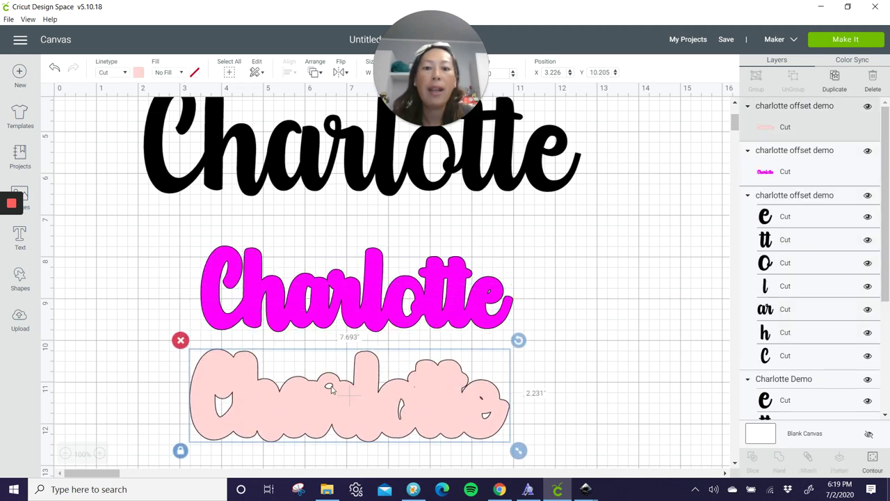
{"action": "mouse_move", "coordinate": [343, 393]}
{"action": "left_mouse_down"}
{"action": "mouse_move", "coordinate": [352, 292]}
{"action": "mouse_move", "coordinate": [357, 402]}
{"action": "left_mouse_up"}
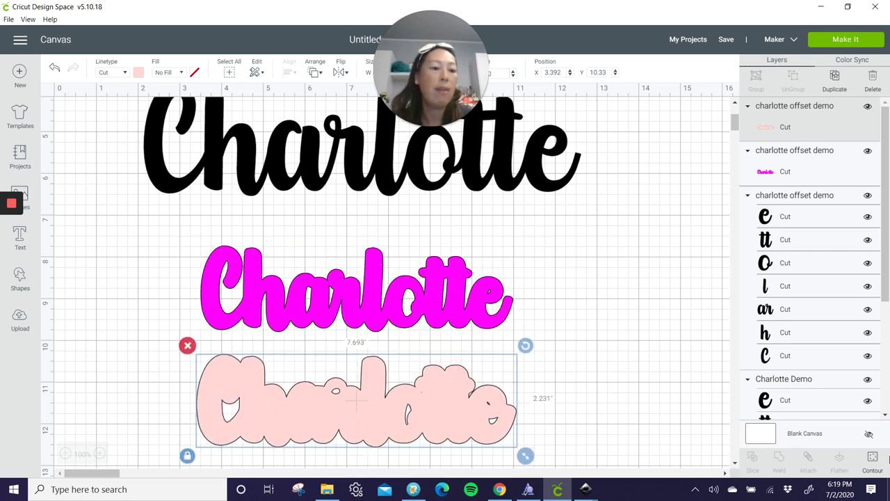
Use Contour to hide the small oval cut inside the pink offset.
{"action": "left_click", "coordinate": [872, 460]}
{"action": "left_click", "coordinate": [384, 169]}
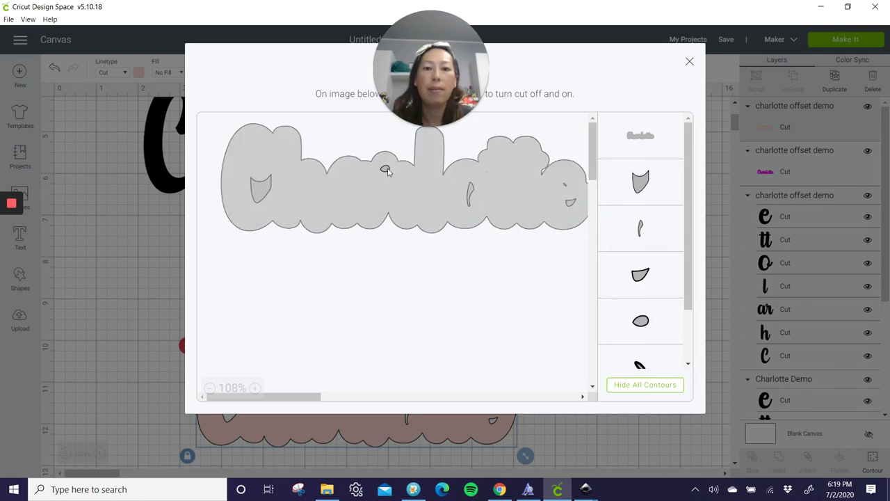
{"action": "left_click", "coordinate": [689, 62]}
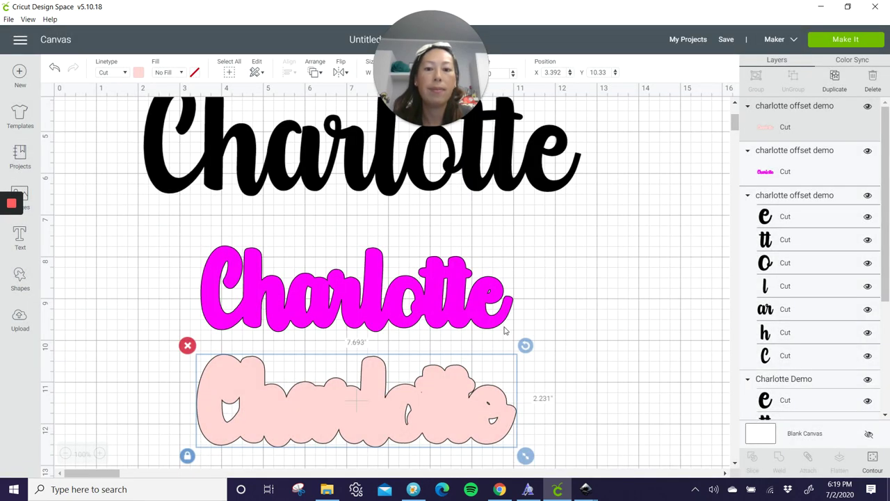
Move the magenta layer above the light-pink one and centre magenta Charlotte on the pink offset.
{"action": "left_click", "coordinate": [437, 317]}
{"action": "left_click_drag", "start_coordinate": [436, 316], "coordinate": [469, 338]}
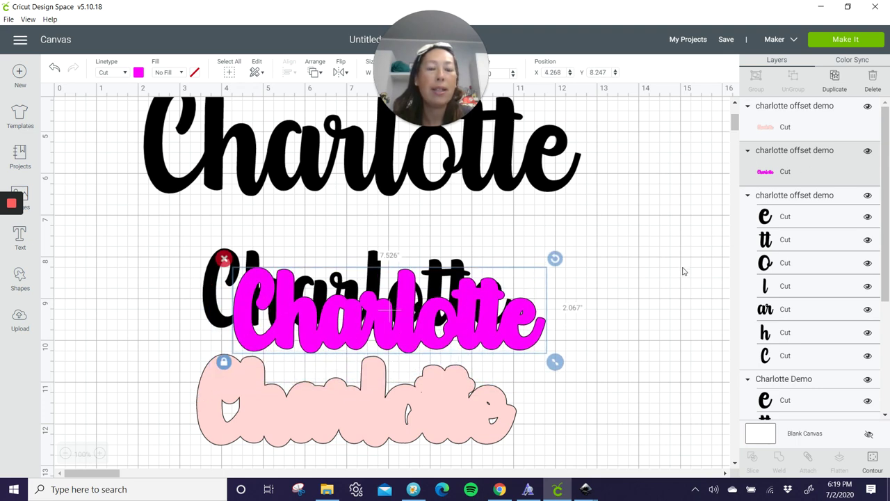
{"action": "scroll", "coordinate": [683, 272], "scroll_direction": "up", "scroll_amount": 3}
{"action": "scroll", "coordinate": [744, 248], "scroll_direction": "down", "scroll_amount": 2}
{"action": "scroll", "coordinate": [786, 167], "scroll_direction": "up", "scroll_amount": 3}
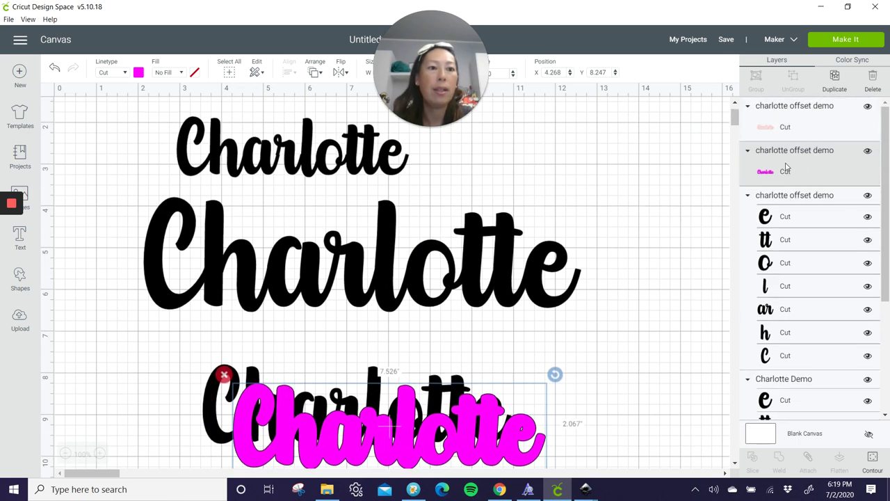
{"action": "left_click_drag", "start_coordinate": [785, 175], "coordinate": [783, 117]}
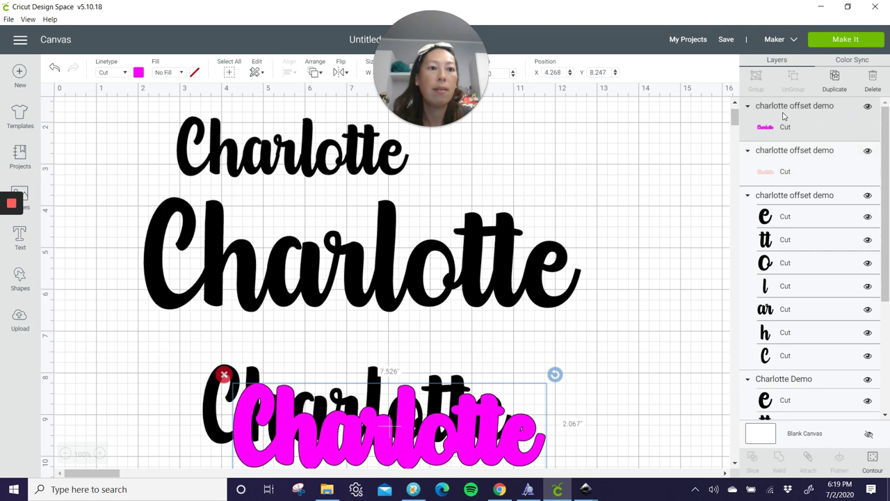
{"action": "scroll", "coordinate": [487, 292], "scroll_direction": "down", "scroll_amount": 4}
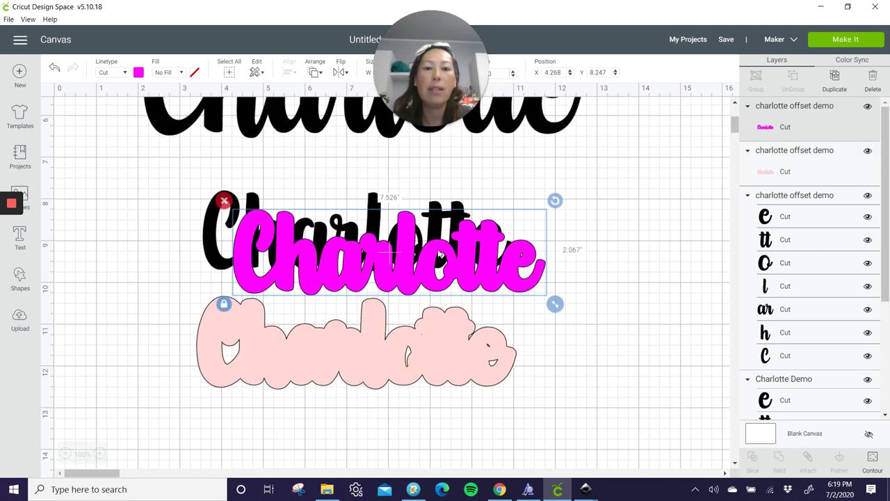
{"action": "left_click_drag", "start_coordinate": [439, 256], "coordinate": [408, 348]}
{"action": "left_click", "coordinate": [432, 237]}
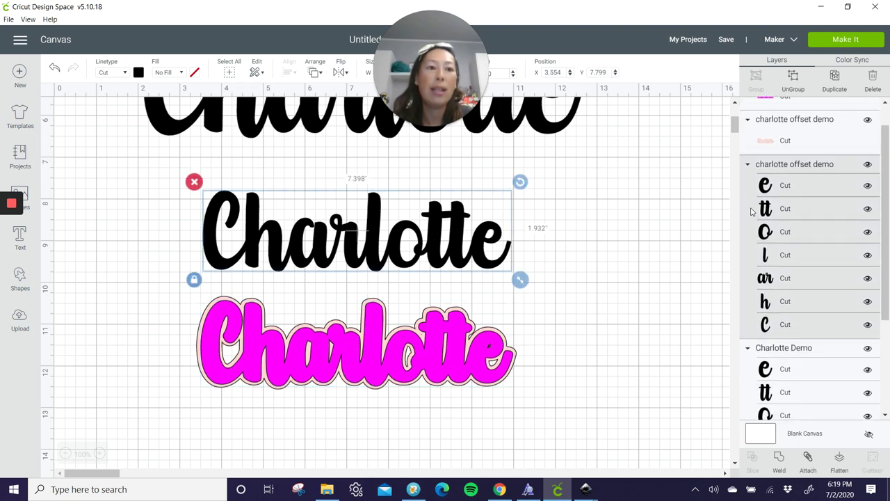
Weld the black Charlotte letters into one shape and place it on the magenta layer.
{"action": "left_click", "coordinate": [780, 461]}
{"action": "left_click_drag", "start_coordinate": [443, 238], "coordinate": [436, 351]}
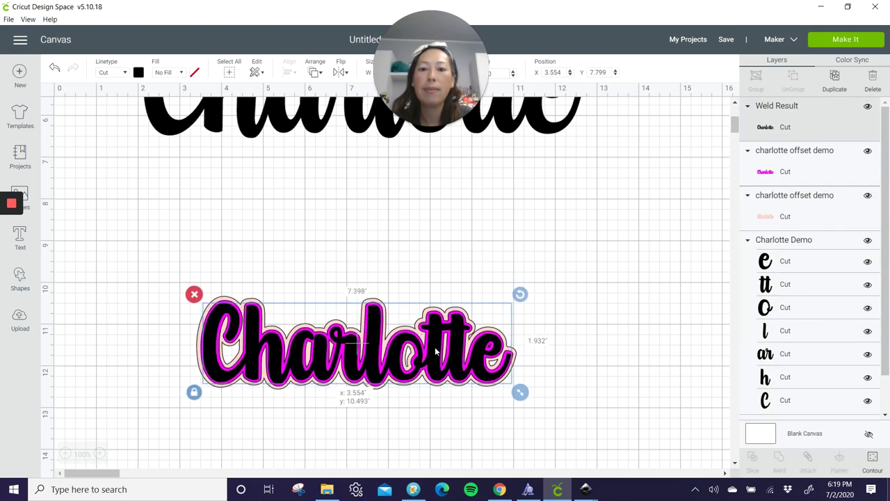
{"action": "left_click", "coordinate": [626, 323]}
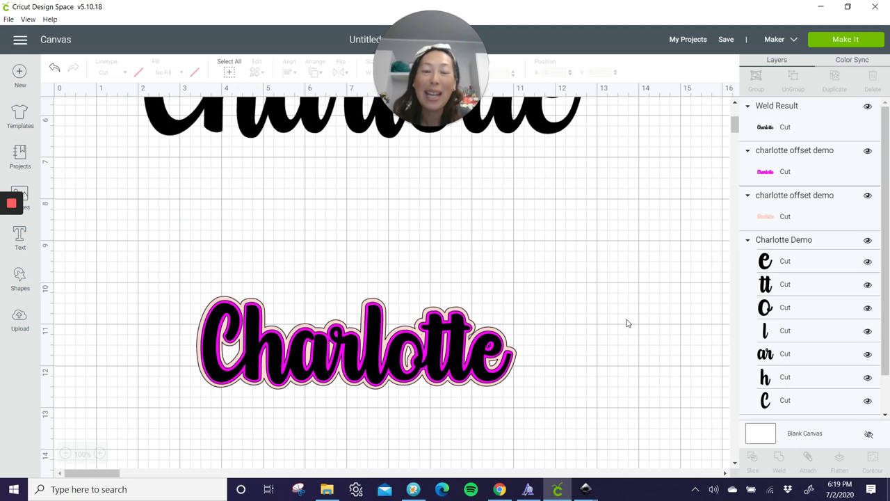
Select all three Charlotte layers together and move the stack higher on the canvas.
{"action": "scroll", "coordinate": [626, 322], "scroll_direction": "up", "scroll_amount": 2}
{"action": "scroll", "coordinate": [626, 322], "scroll_direction": "down", "scroll_amount": 4}
{"action": "left_click_drag", "start_coordinate": [602, 389], "coordinate": [145, 249]}
{"action": "left_click_drag", "start_coordinate": [370, 298], "coordinate": [370, 212]}
{"action": "scroll", "coordinate": [370, 226], "scroll_direction": "up", "scroll_amount": 1}
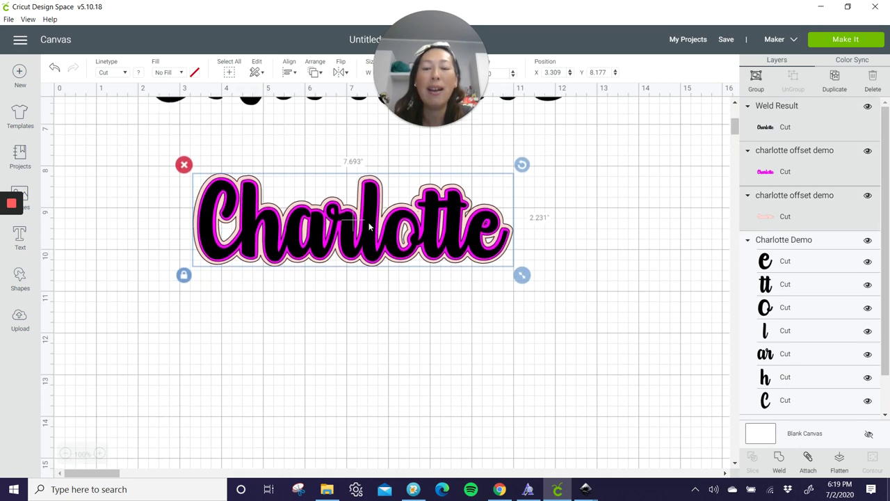
{"action": "scroll", "coordinate": [379, 271], "scroll_direction": "up", "scroll_amount": 3}
{"action": "left_click_drag", "start_coordinate": [399, 373], "coordinate": [401, 331]}
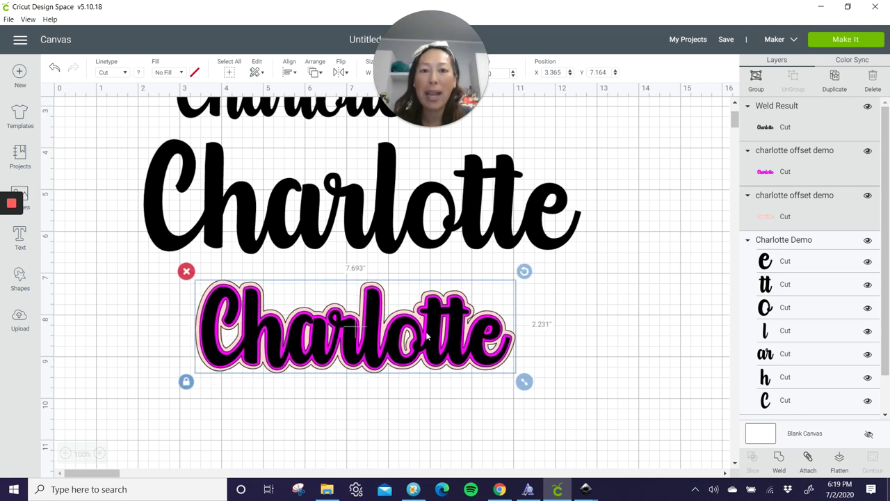
{"action": "scroll", "coordinate": [532, 354], "scroll_direction": "up", "scroll_amount": 1}
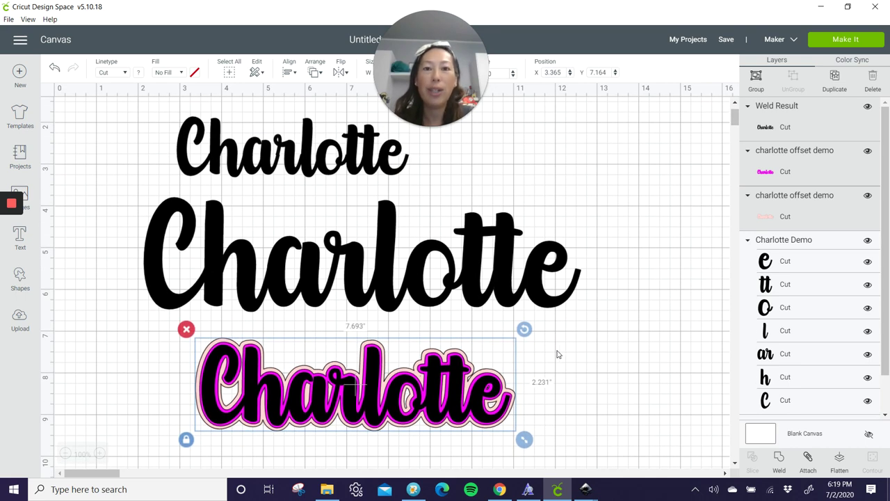